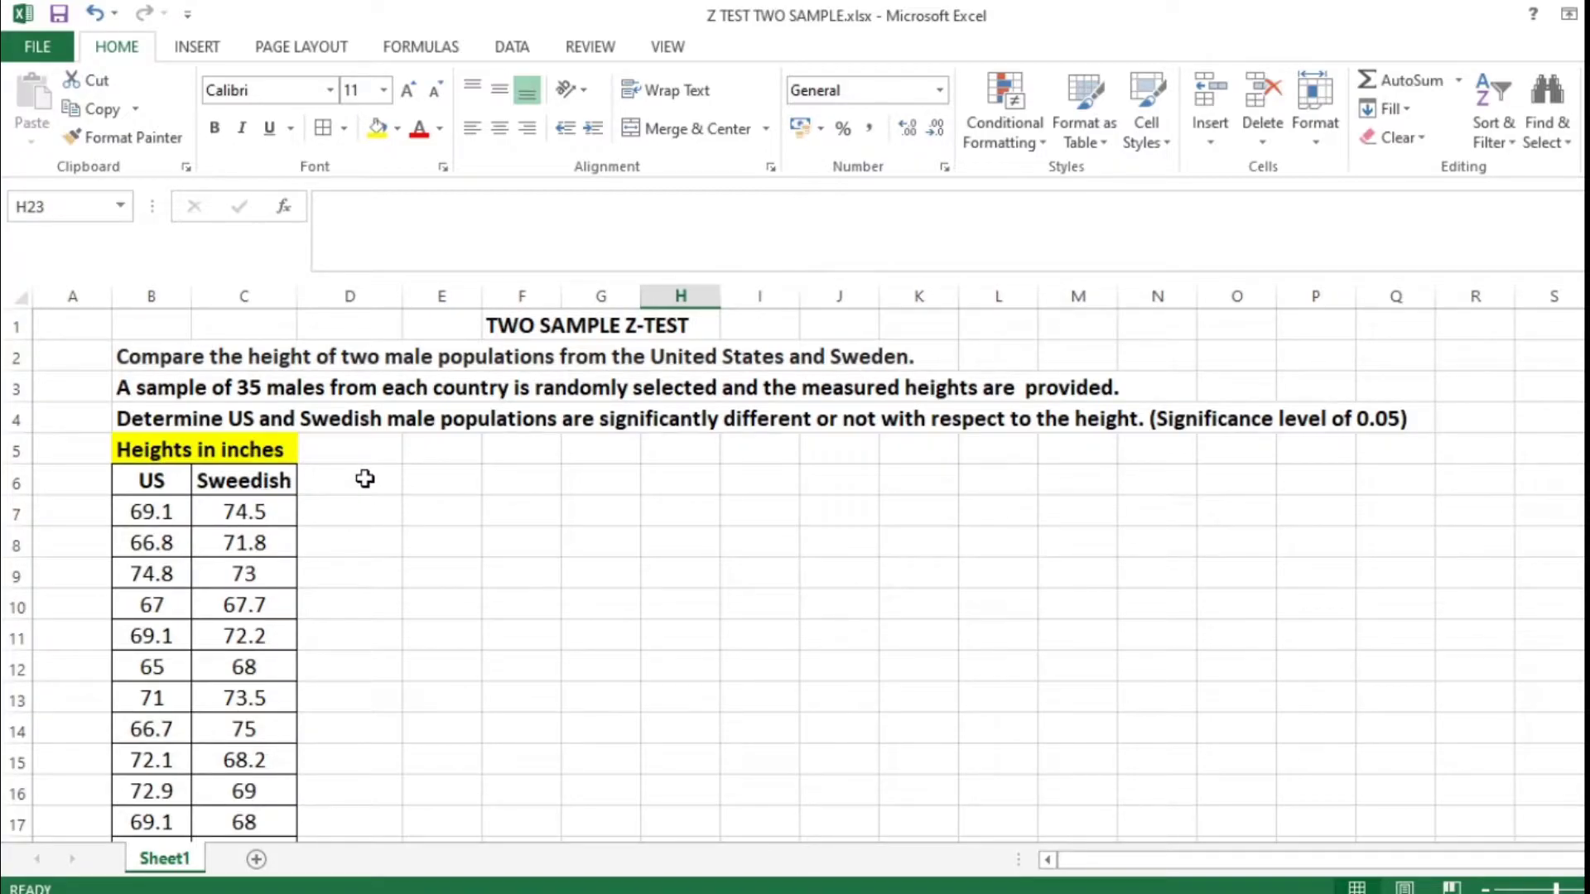
# Calculate the variance of the US heights in cell D6 with the formula =VAR(B7:B41)
pyautogui.doubleClick(366, 479)
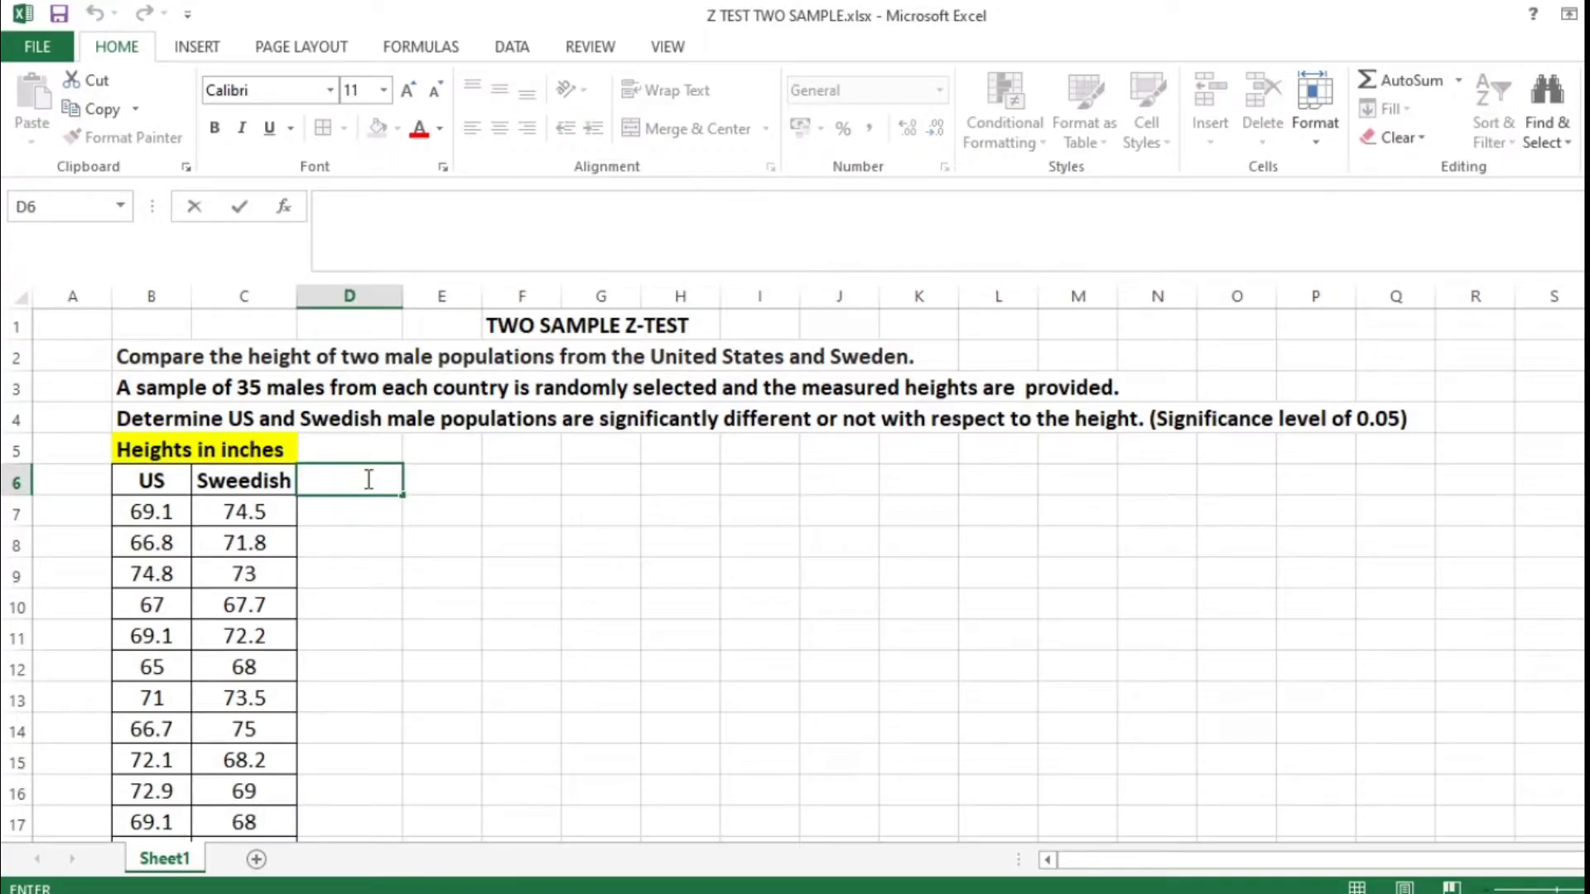
pyautogui.write('=')
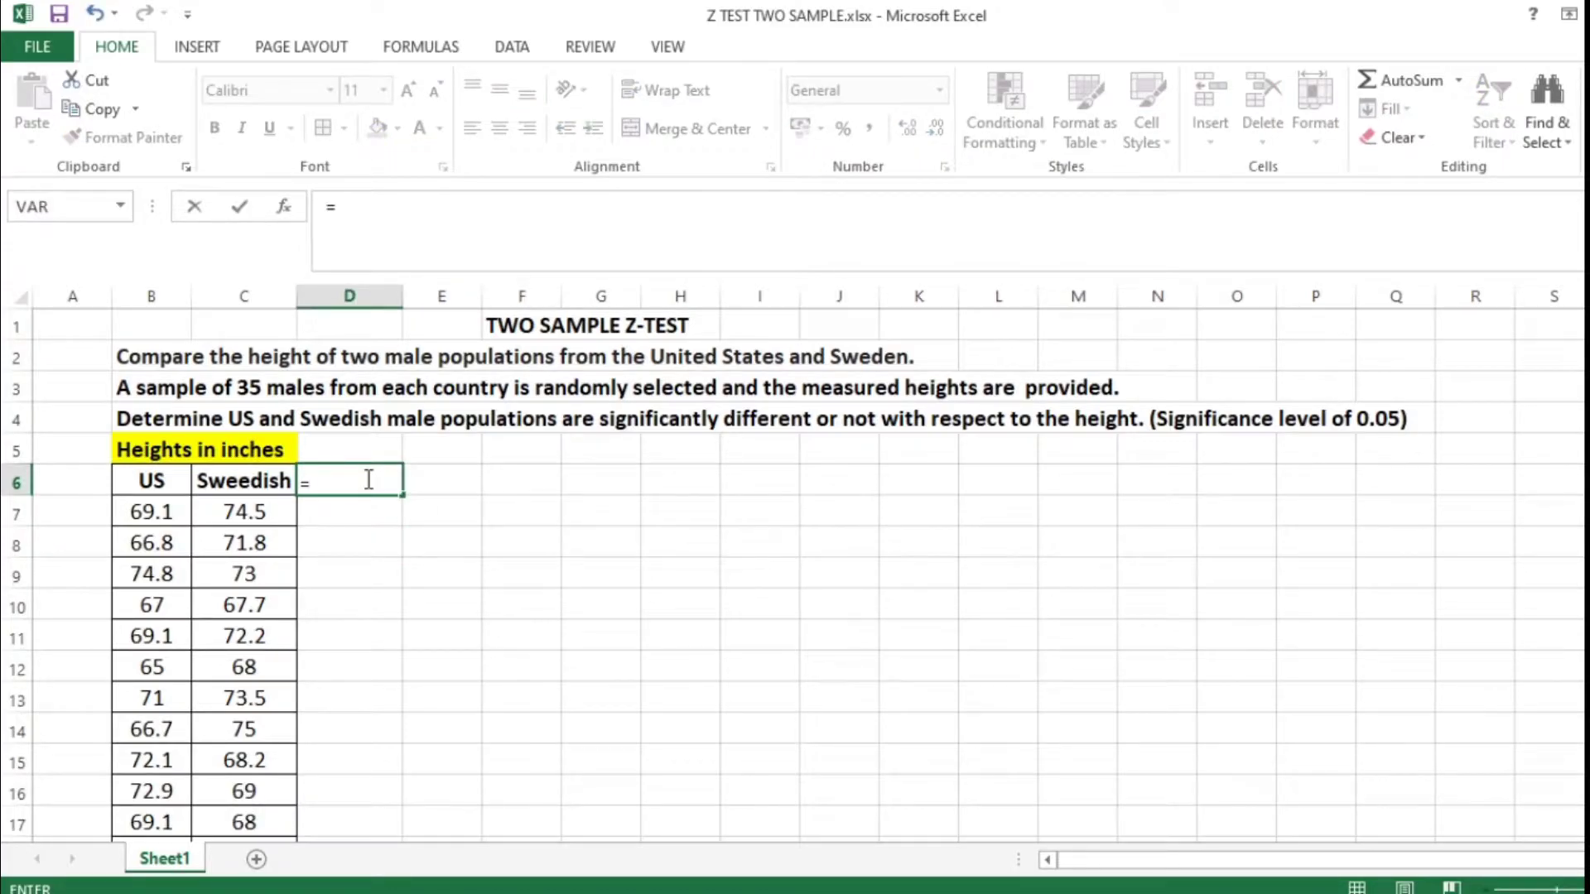
pyautogui.write('VAR')
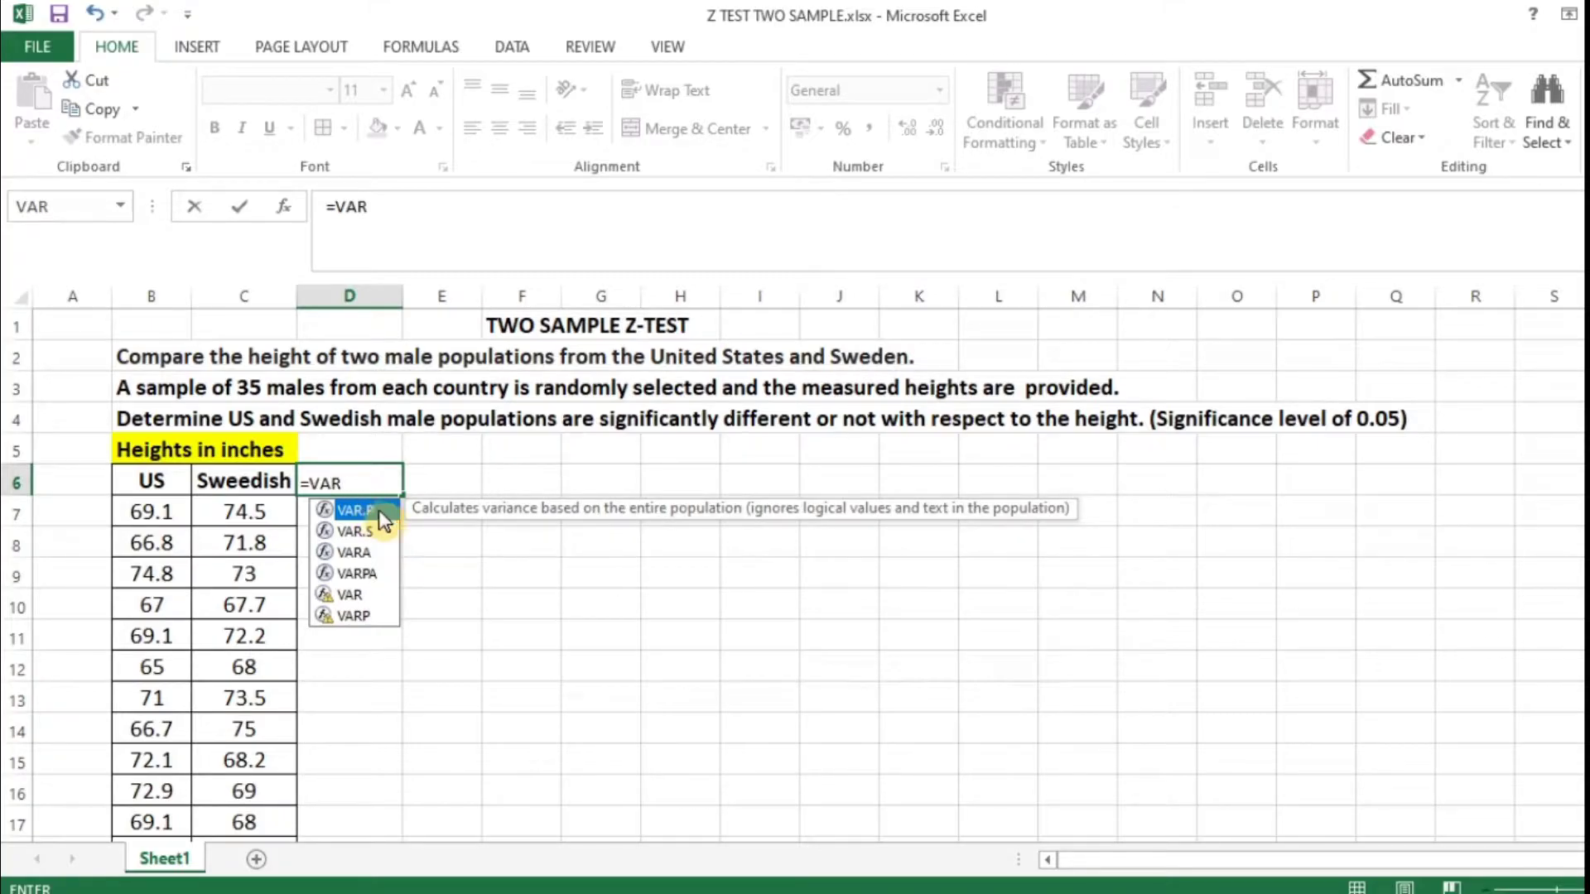
pyautogui.doubleClick(374, 594)
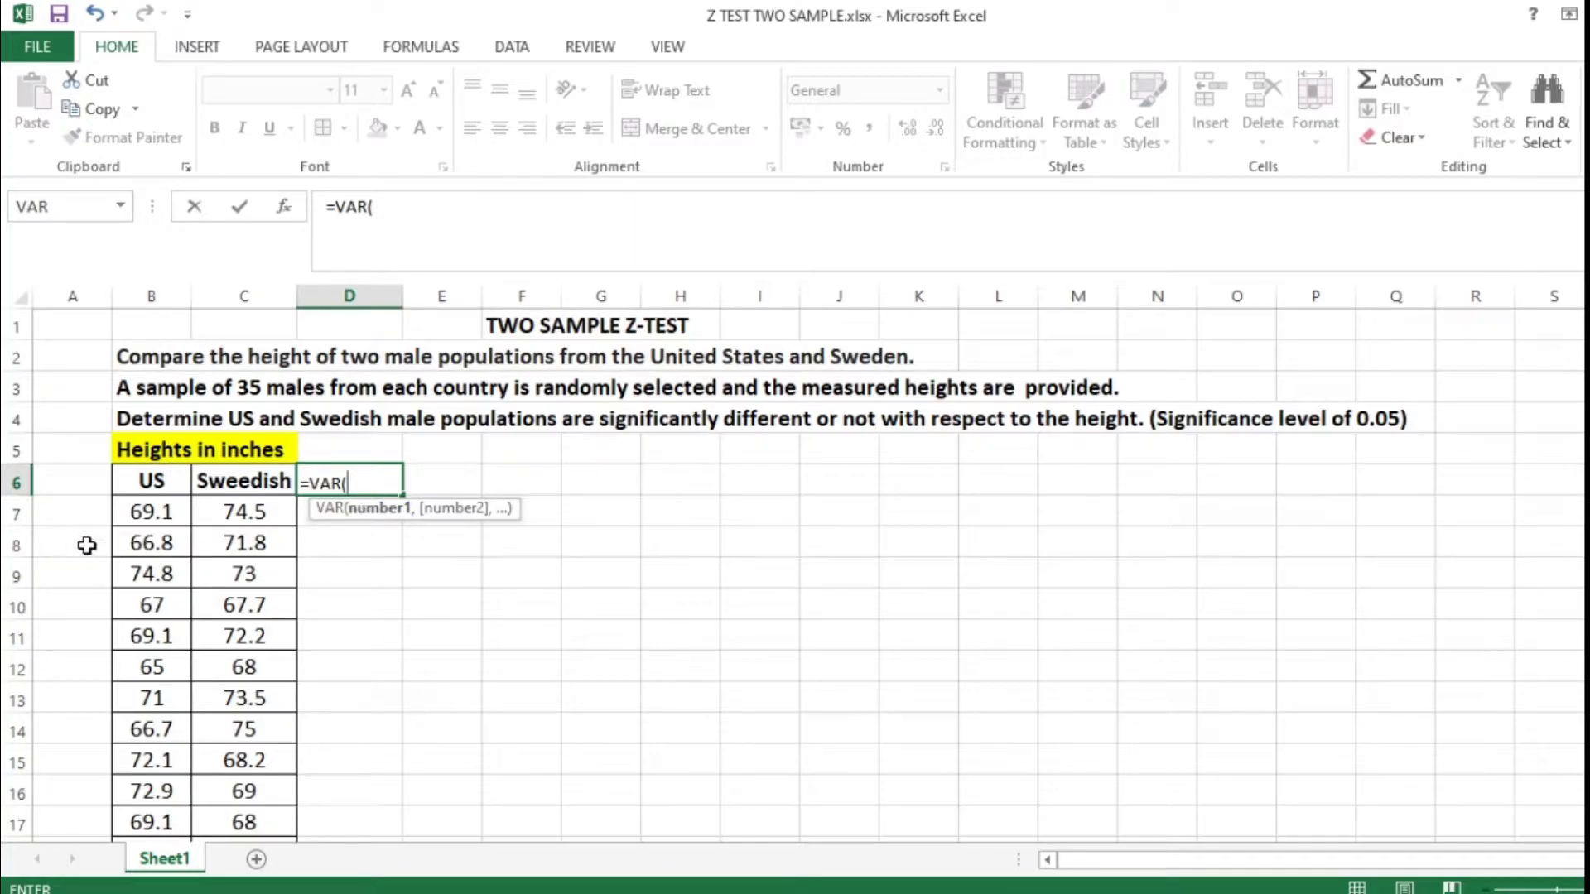
pyautogui.click(143, 515)
pyautogui.moveTo(140, 534); pyautogui.dragTo(147, 785)
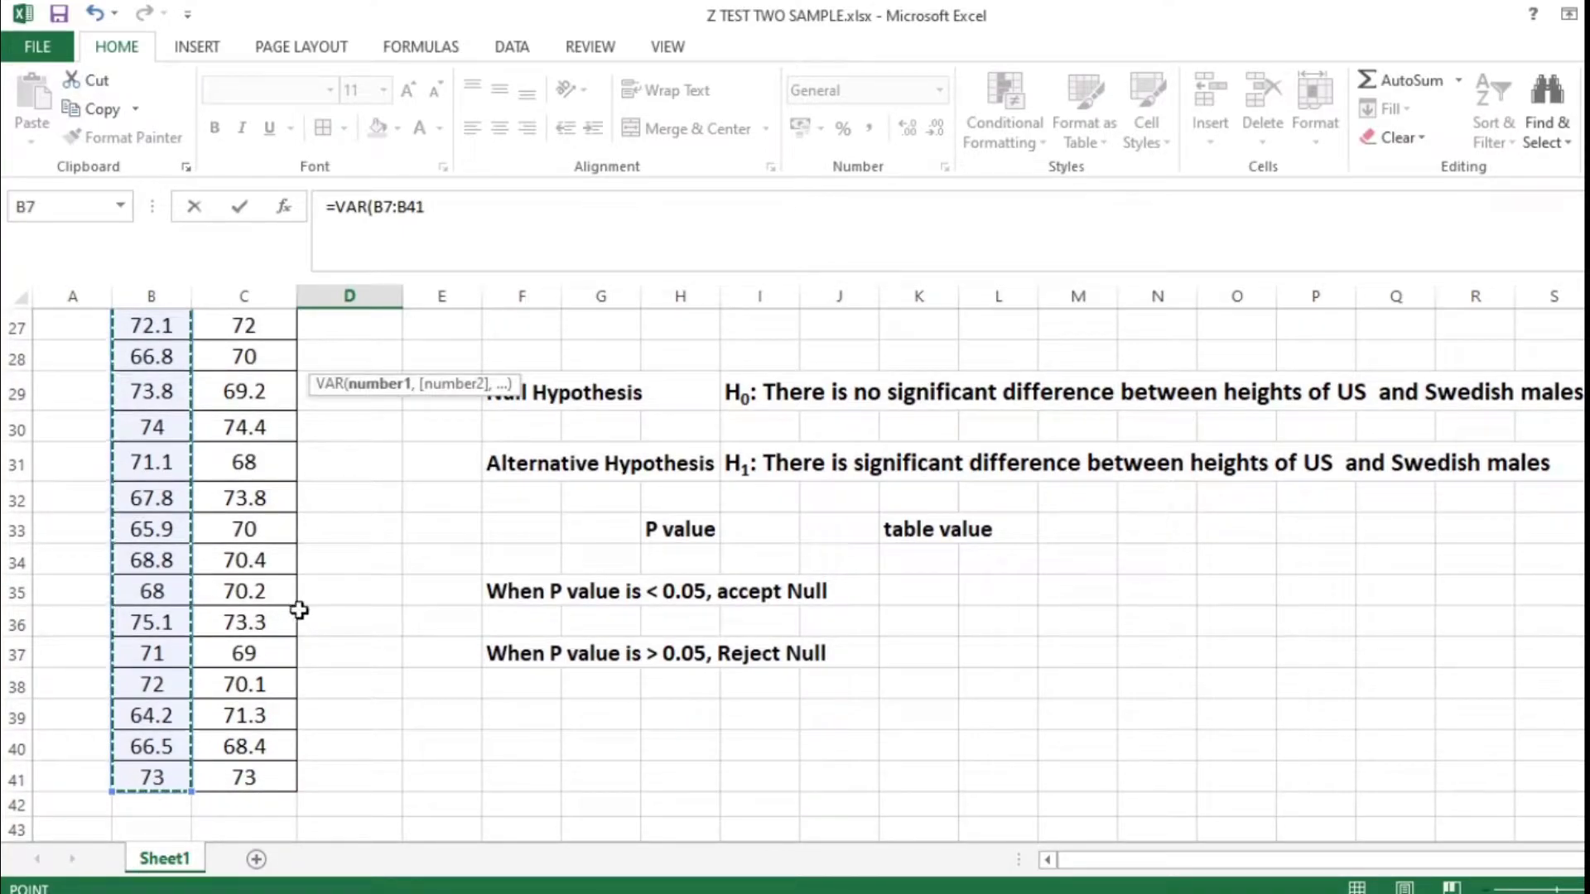
pyautogui.scroll(6, 392, 564)
pyautogui.scroll(3, 392, 564)
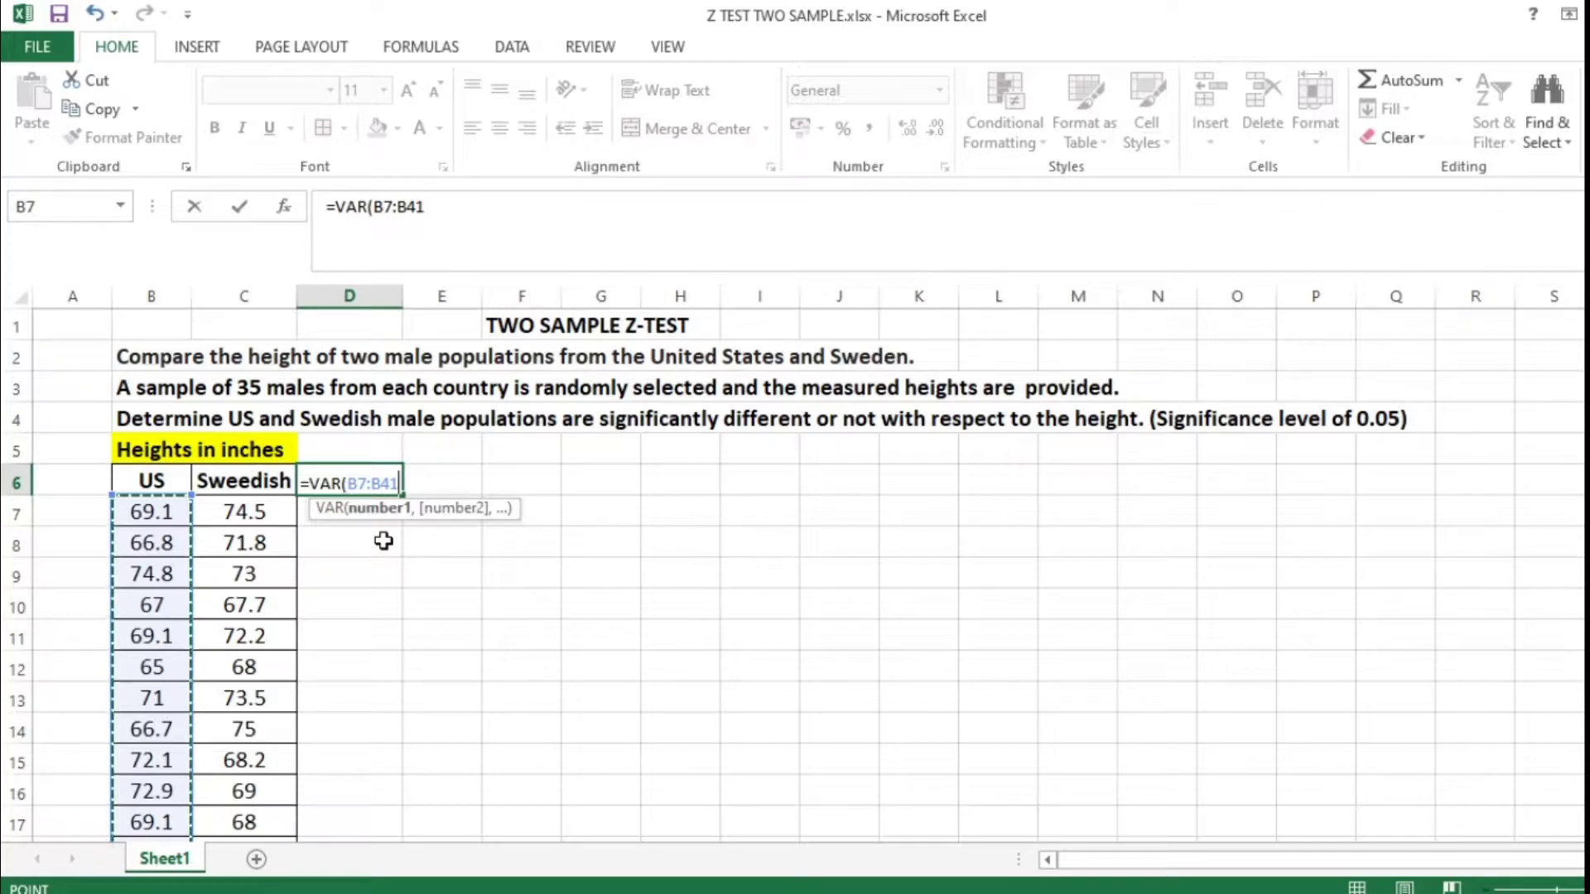
pyautogui.write(')')
pyautogui.press('Return')
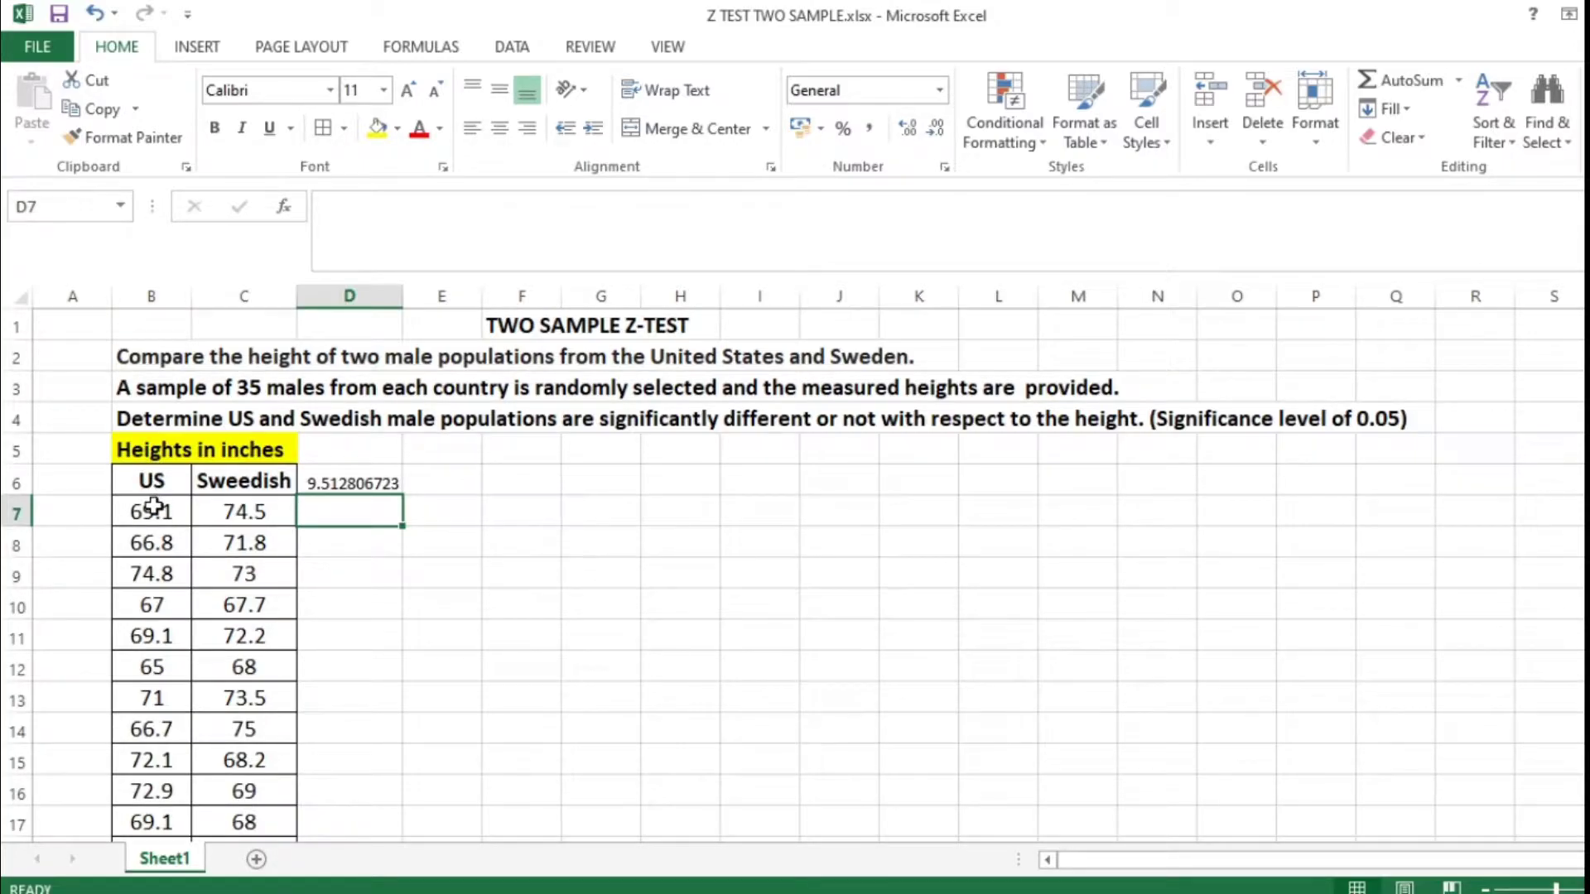
# Calculate the variance of the Swedish heights in cell E6 with the formula =VAR(C7:C41)
pyautogui.click(446, 482)
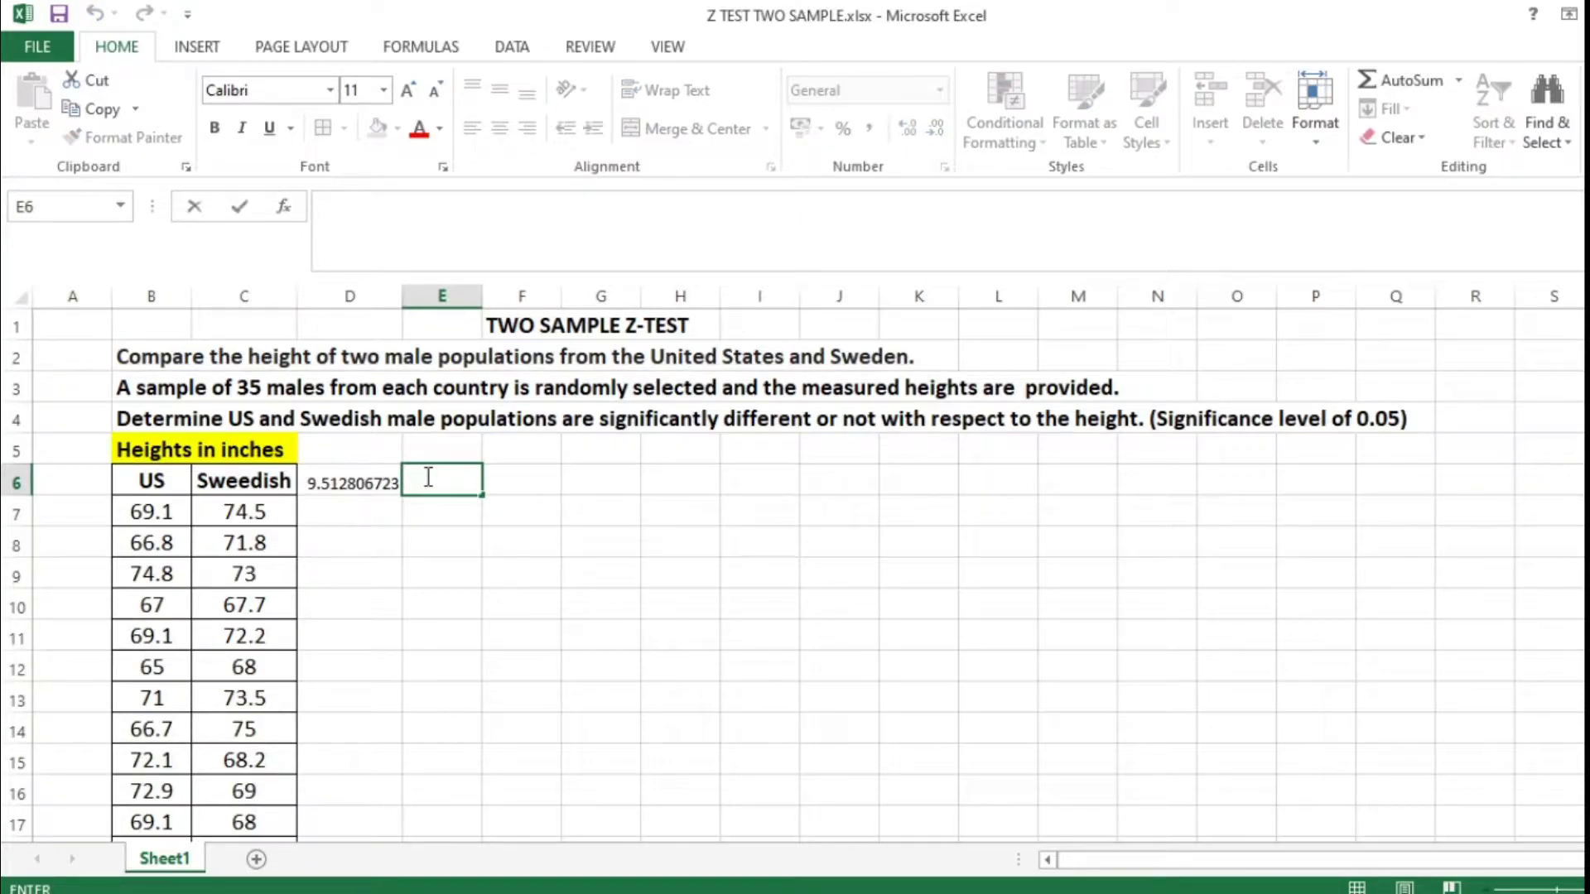
pyautogui.write('=')
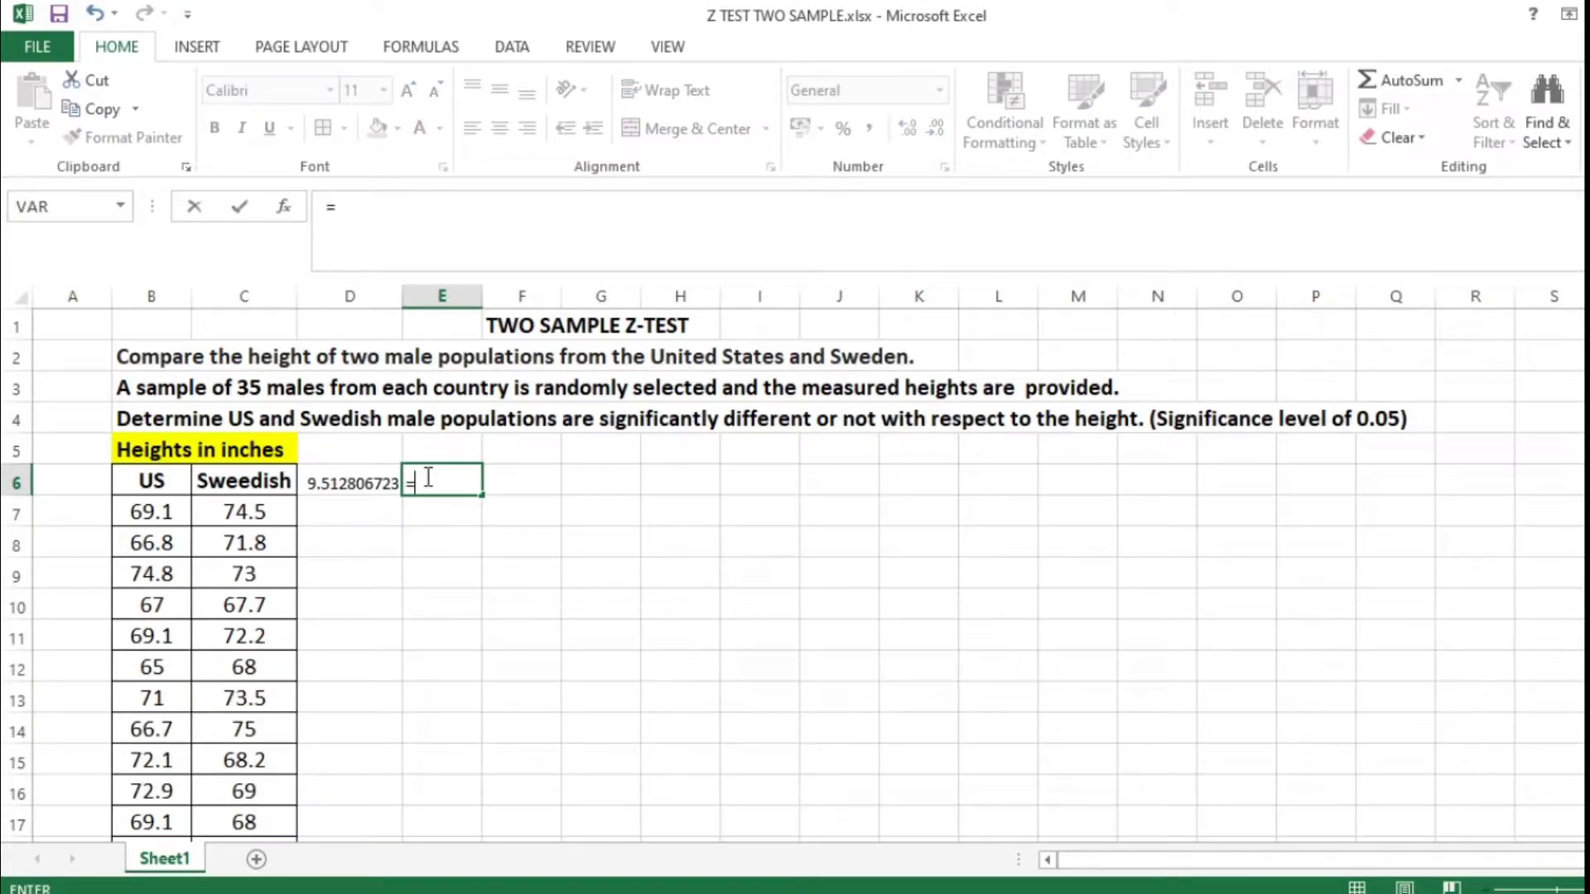
pyautogui.write('VAR')
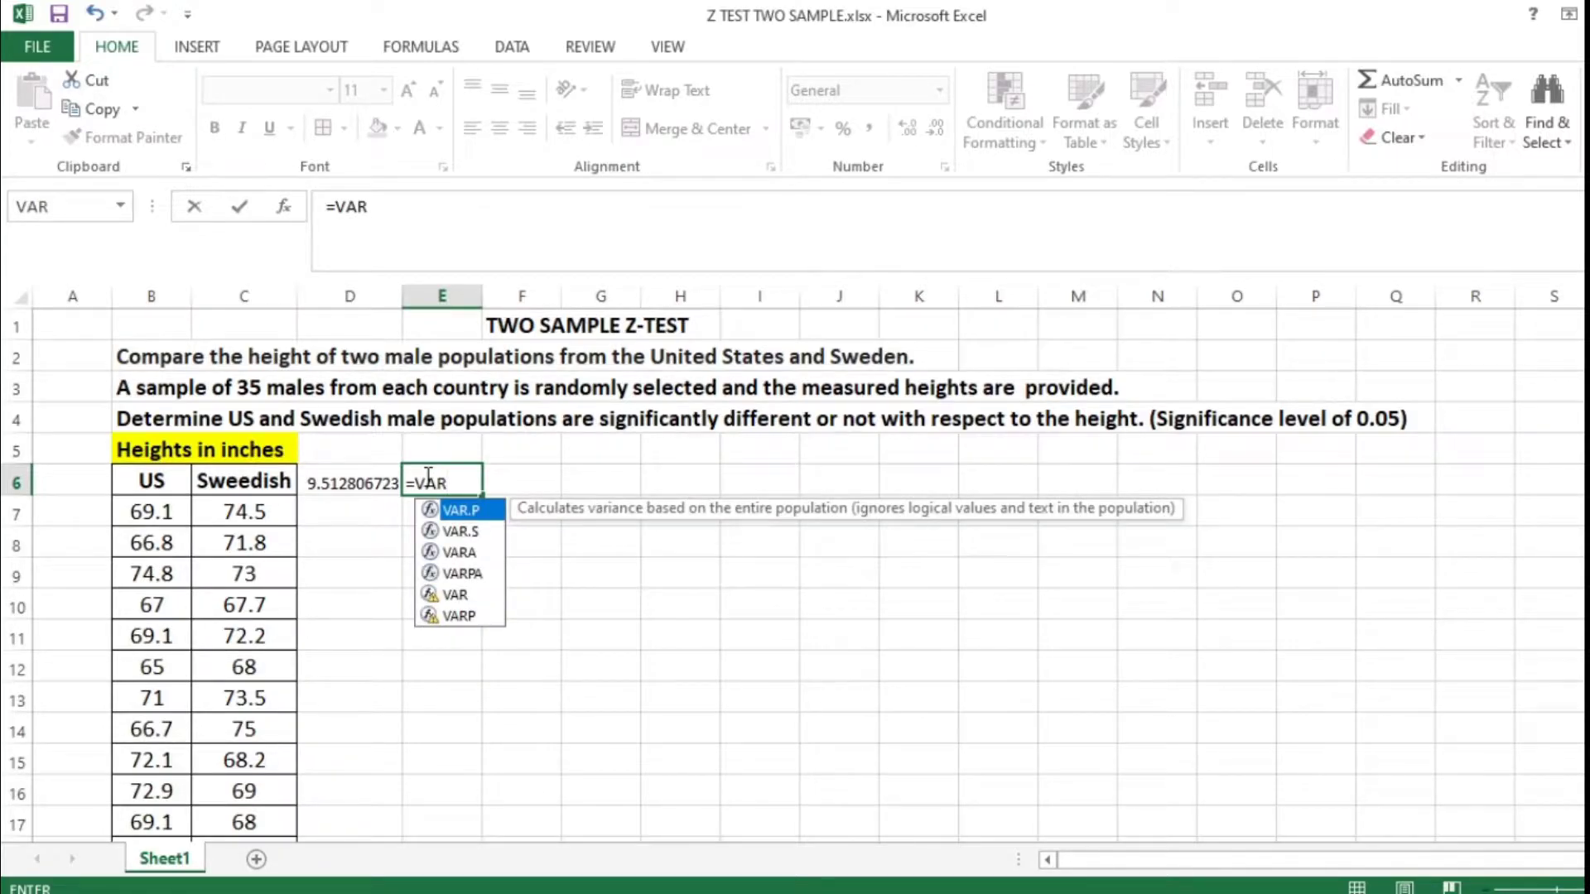
pyautogui.click(448, 593)
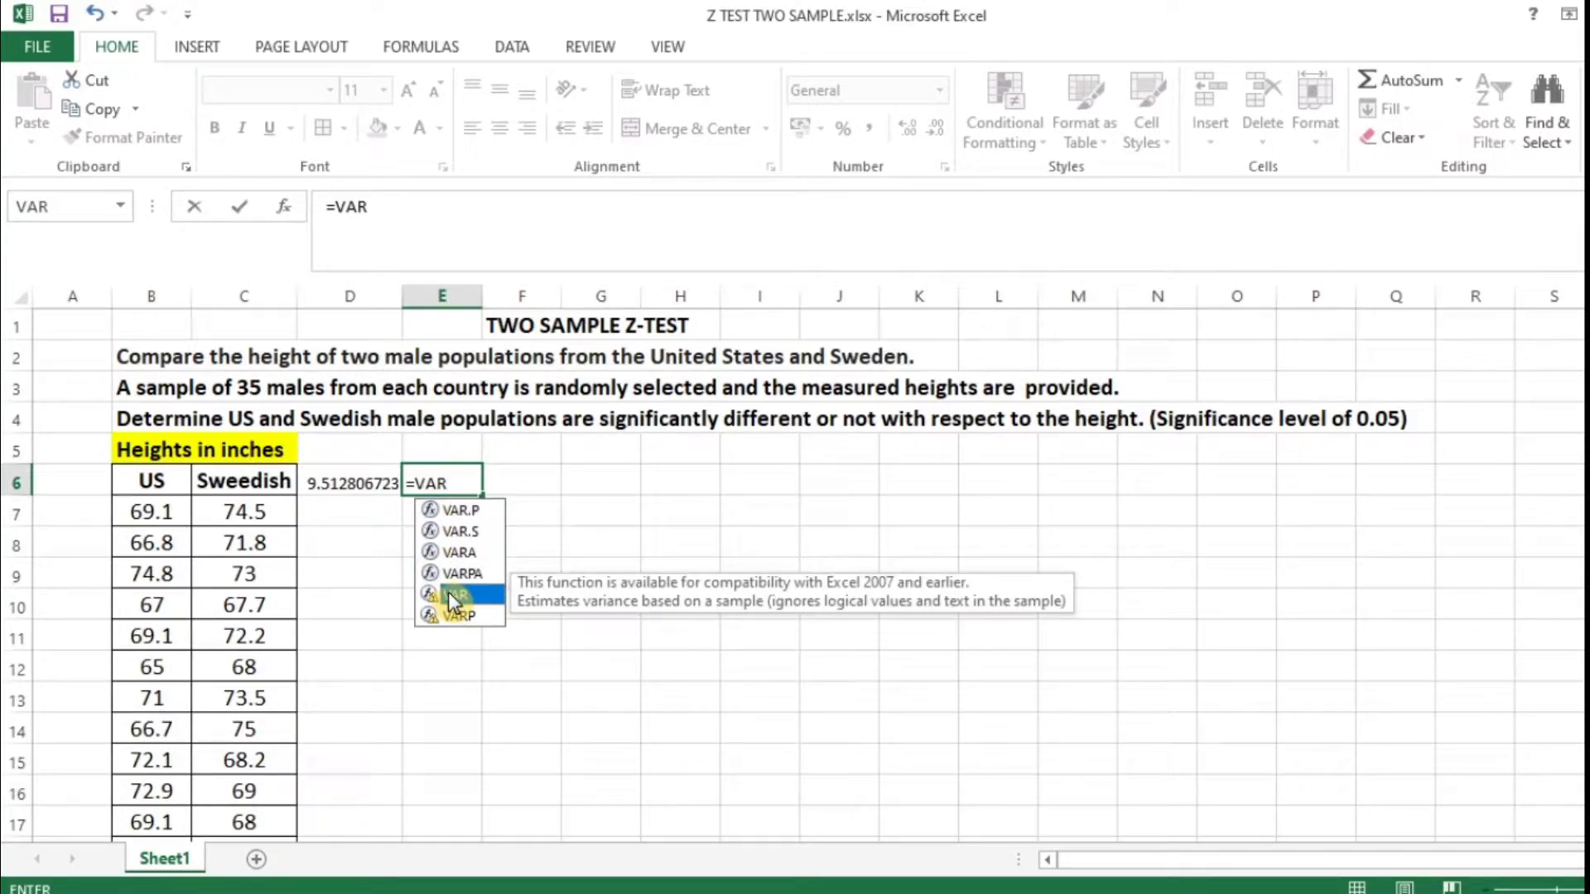
pyautogui.doubleClick(448, 593)
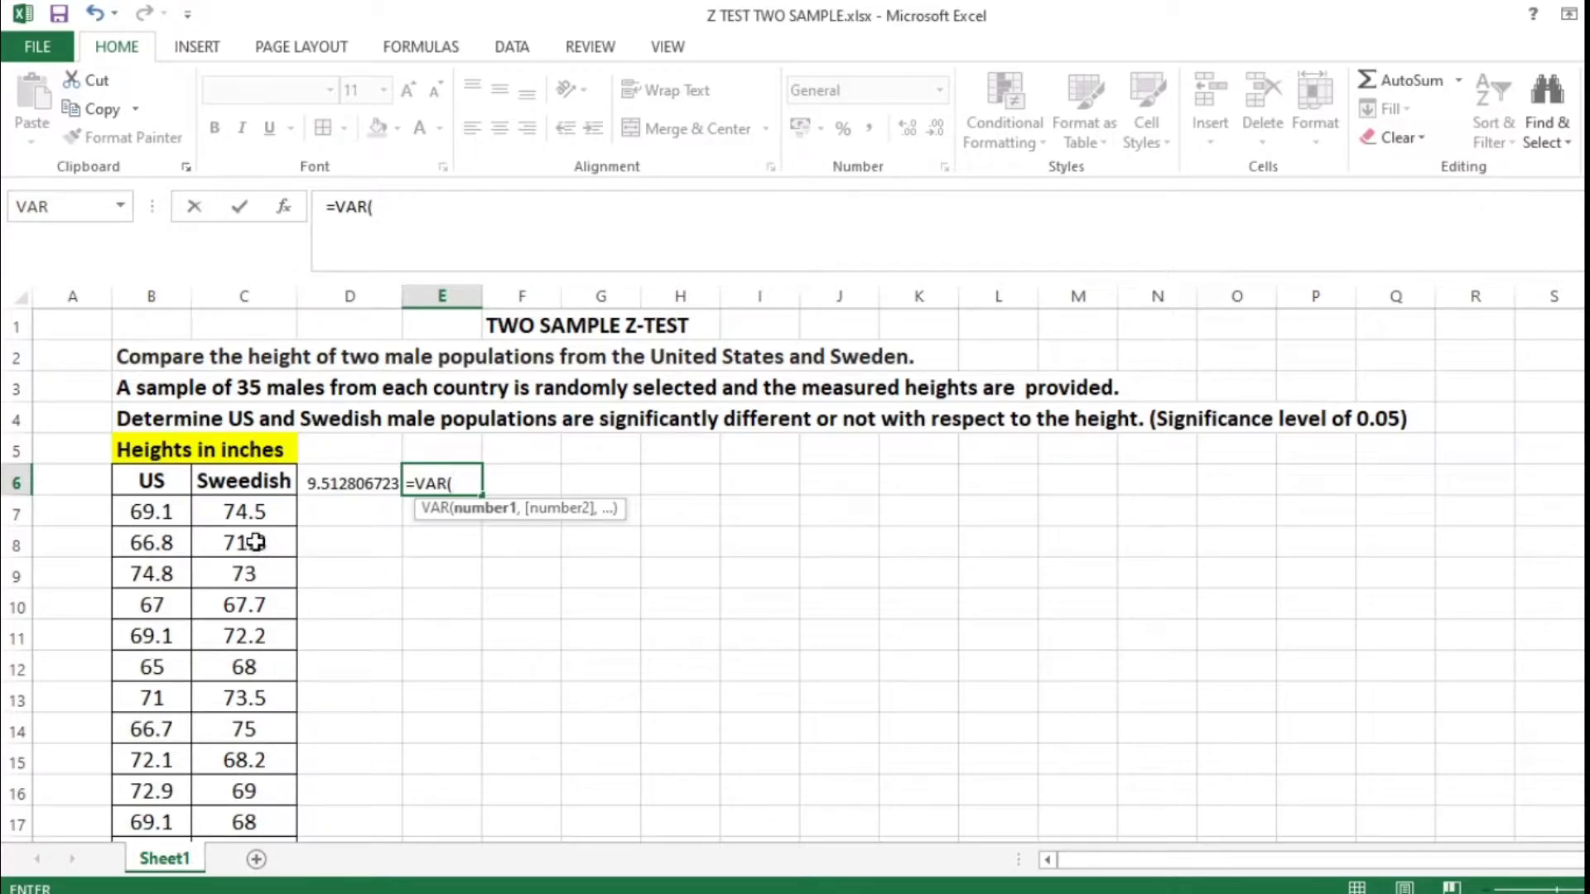
pyautogui.moveTo(242, 512); pyautogui.dragTo(256, 745)
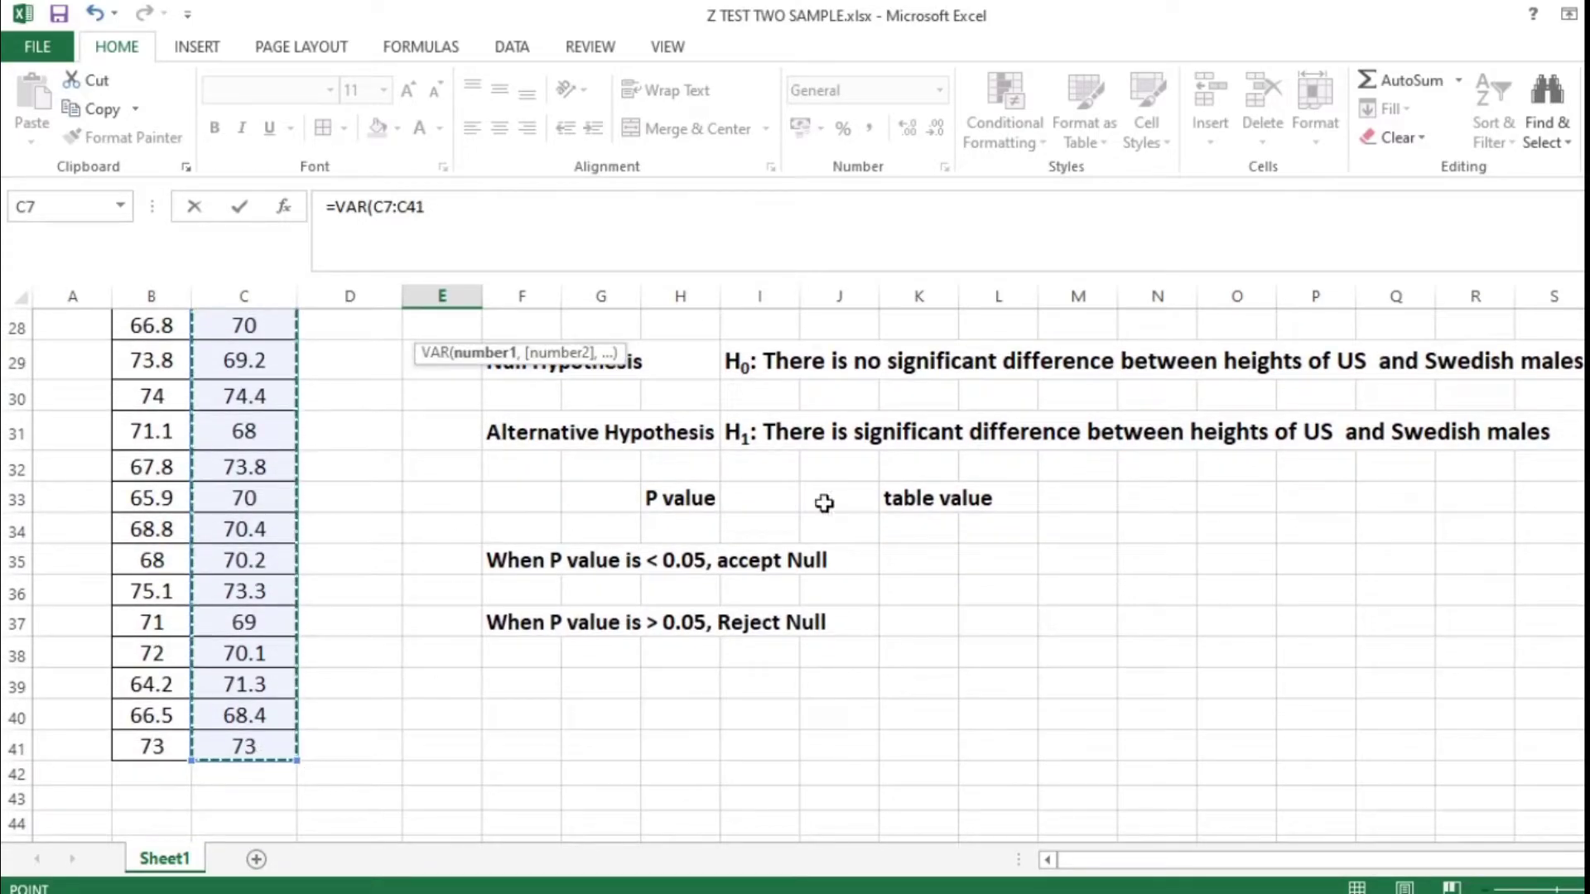
pyautogui.scroll(4, 684, 511)
pyautogui.scroll(5, 684, 511)
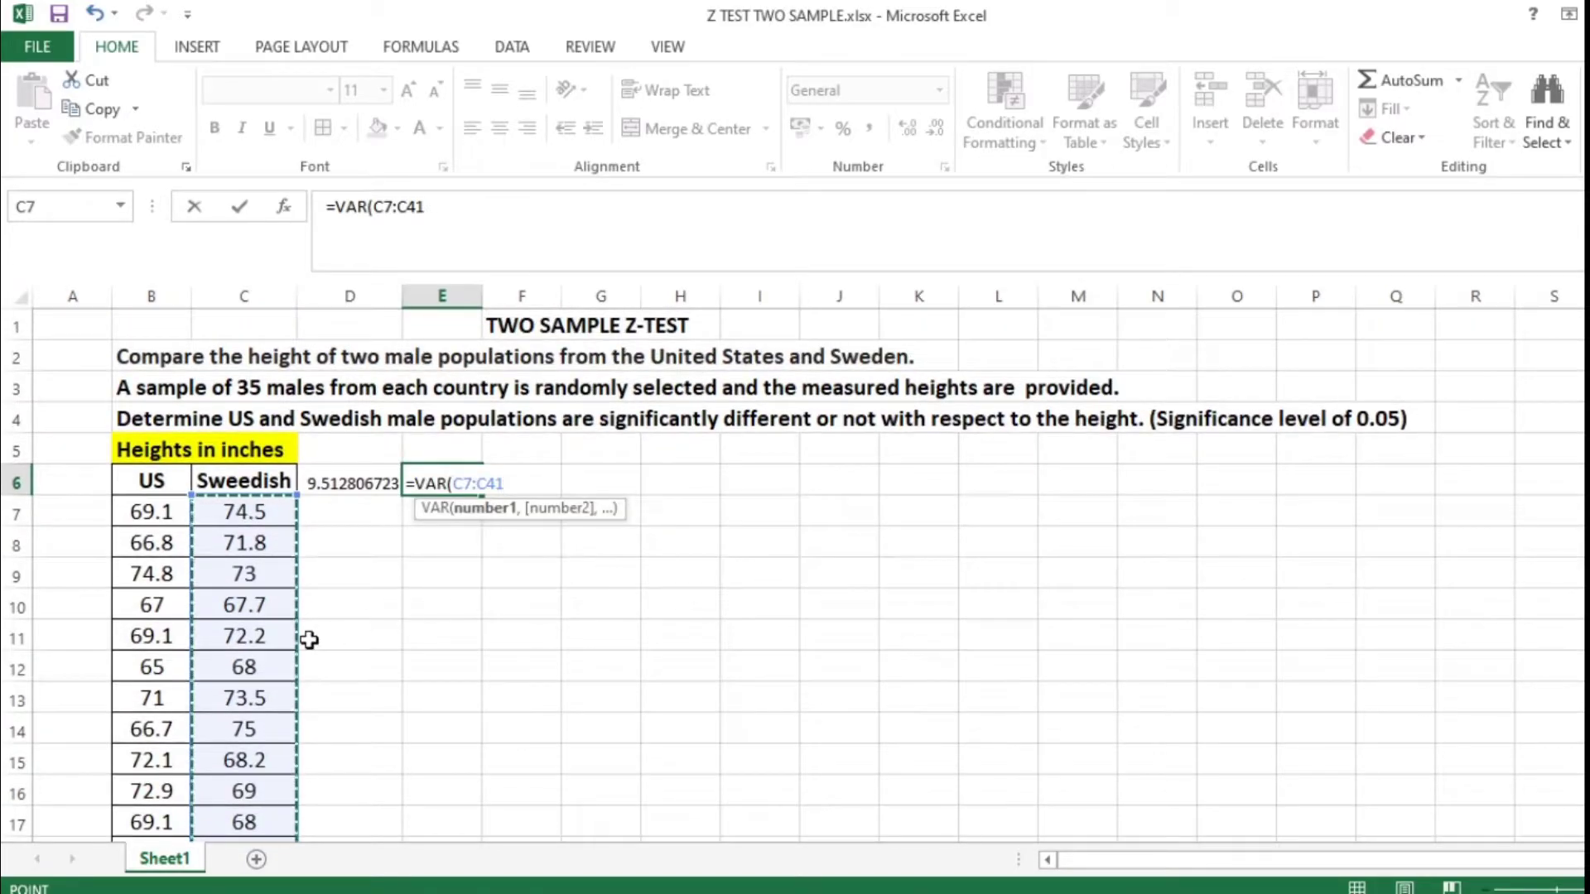
pyautogui.write(')')
pyautogui.press('Return')
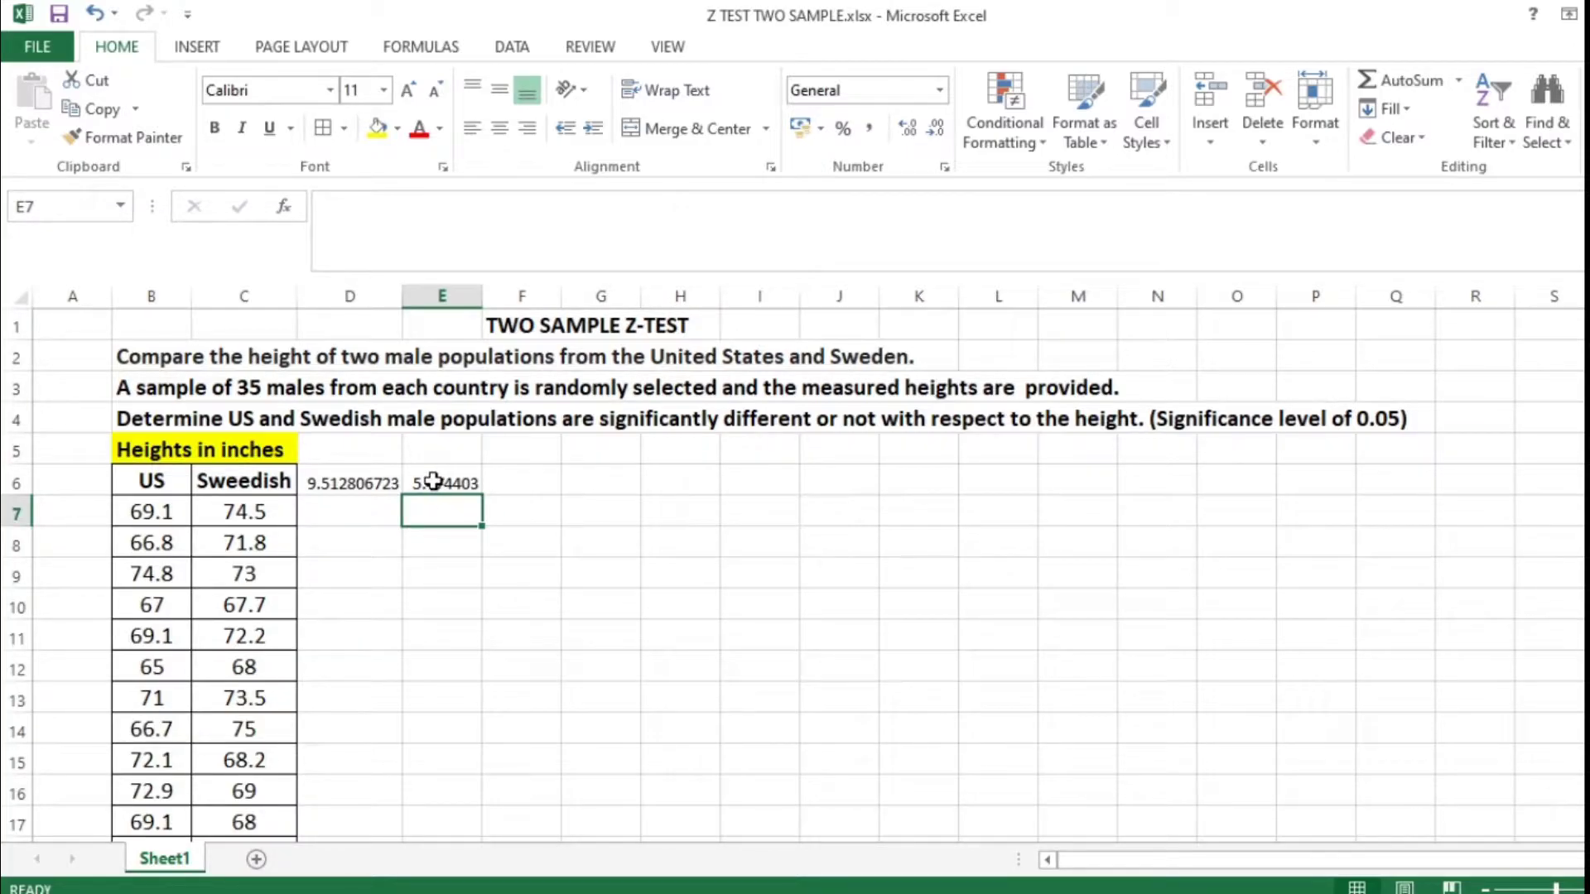
# Make the two variance values in D6:E6 bold
pyautogui.click(342, 487)
pyautogui.moveTo(342, 486); pyautogui.dragTo(440, 481)
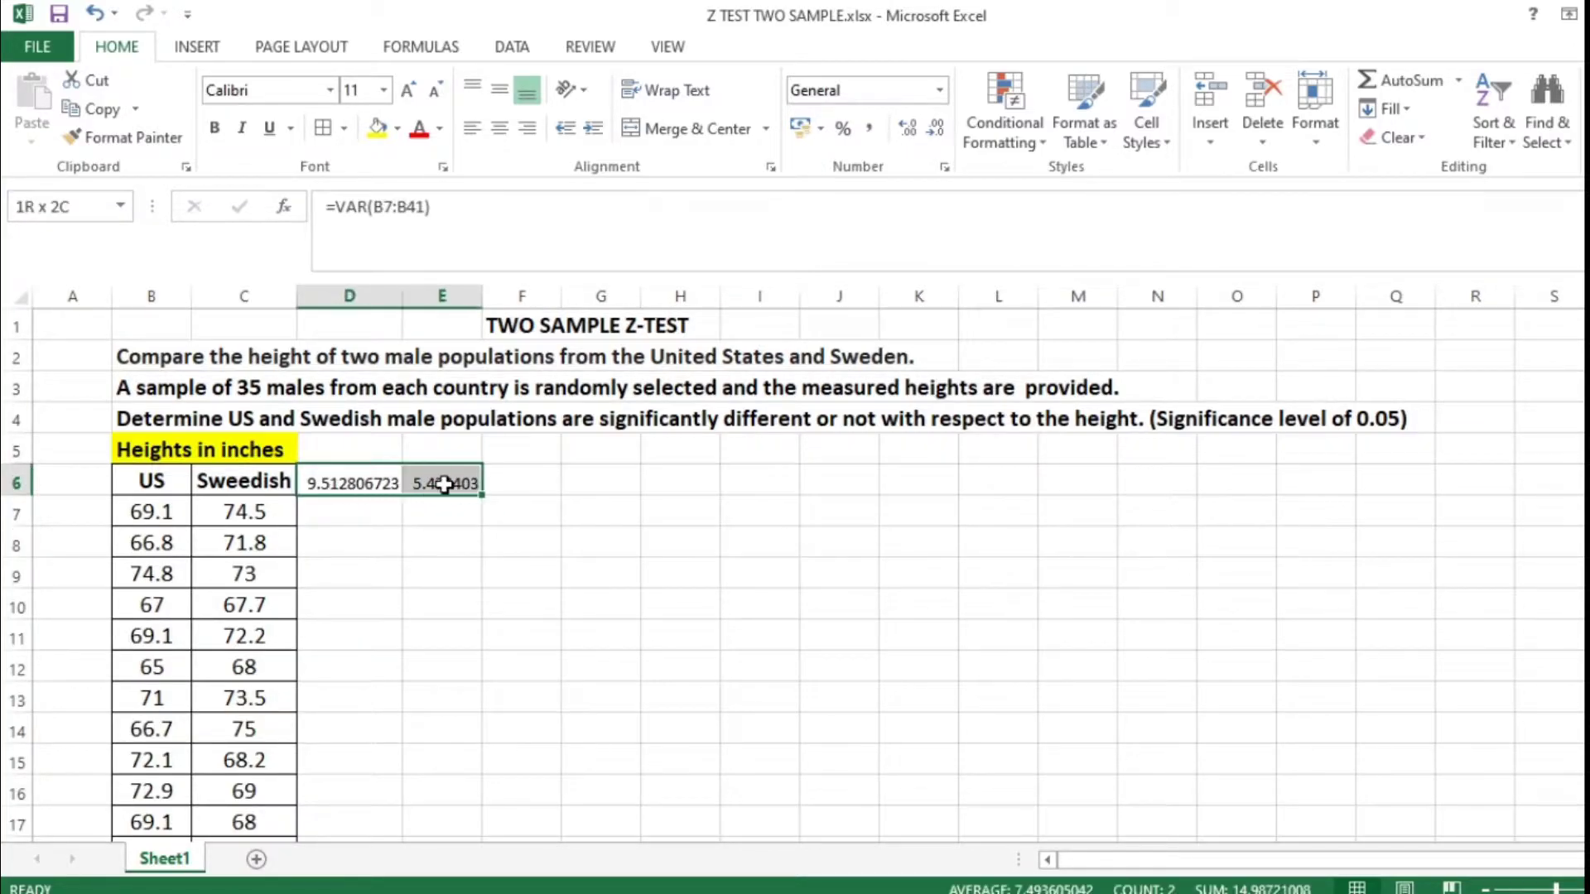
pyautogui.click(218, 129)
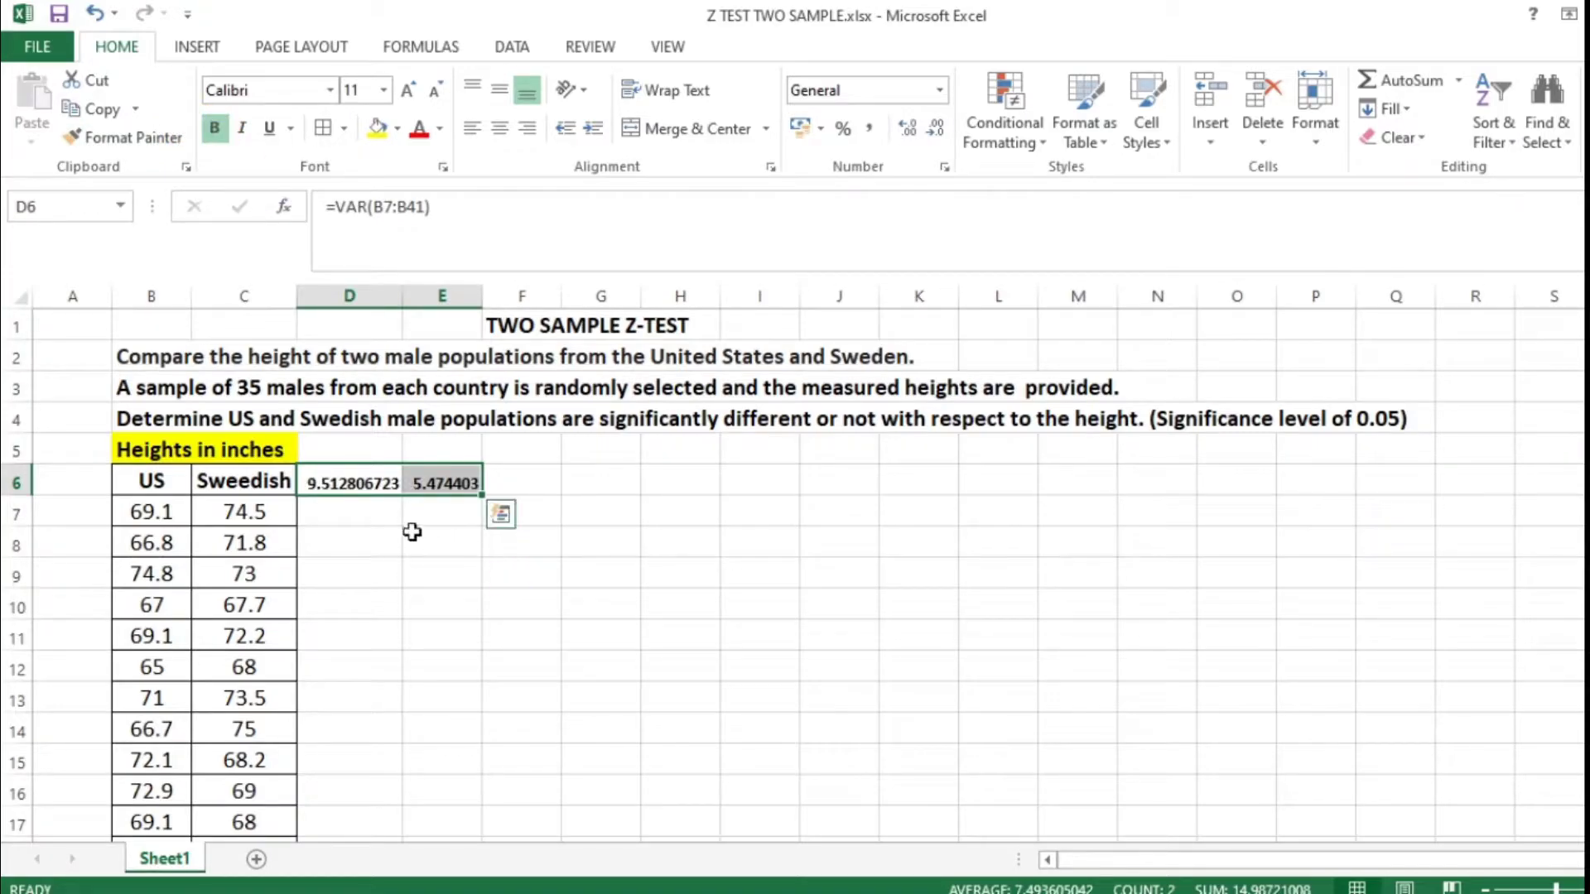
pyautogui.click(373, 509)
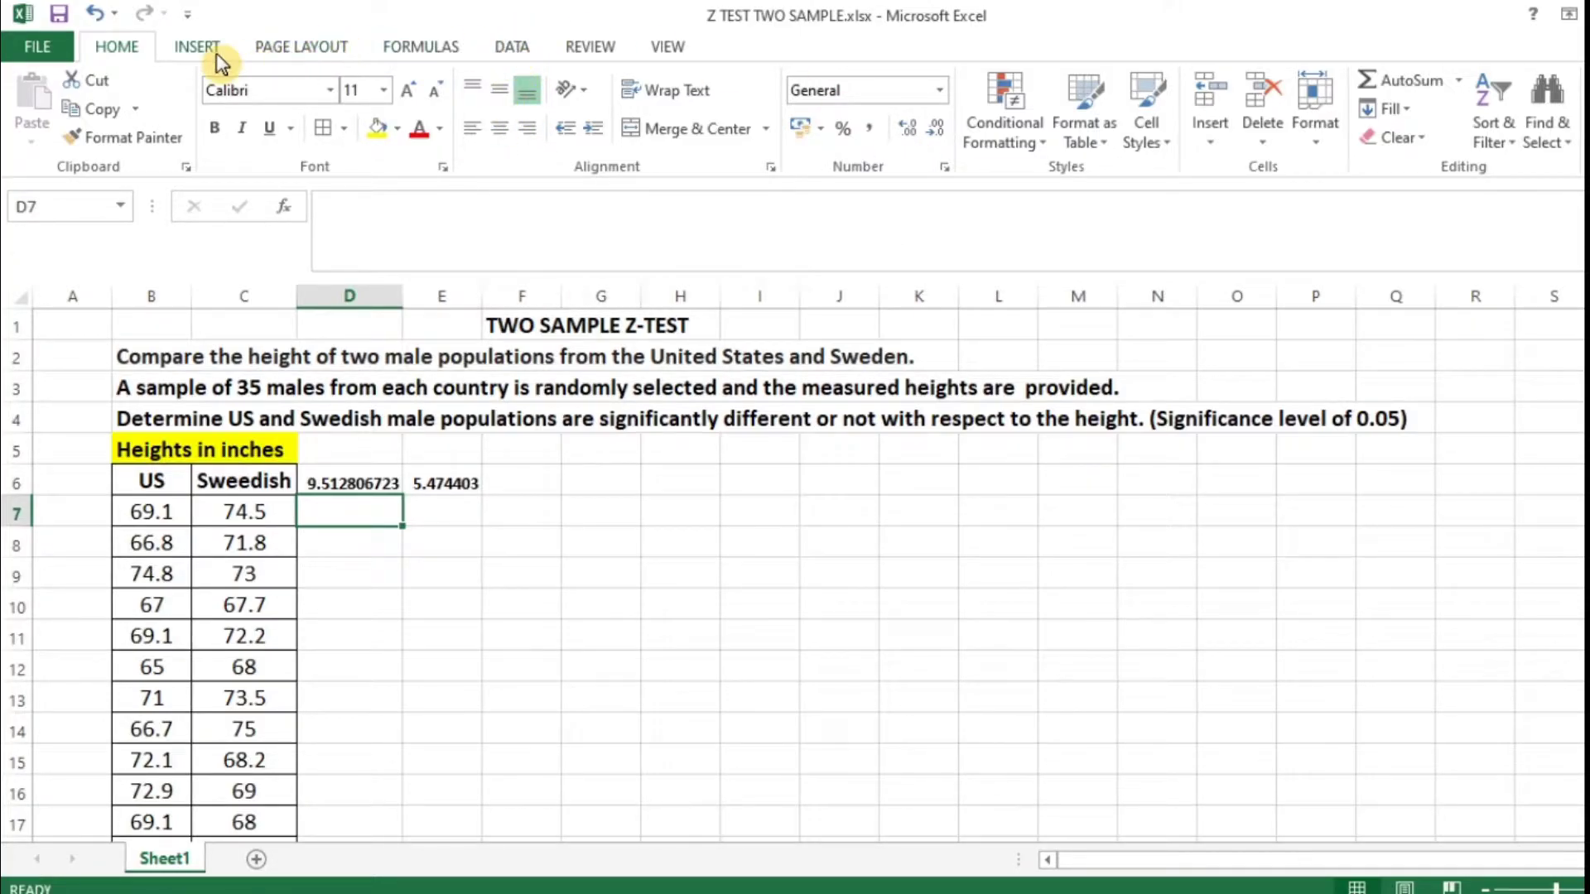
# Check the program's add-in options for the Analysis ToolPak and close the options
pyautogui.click(43, 38)
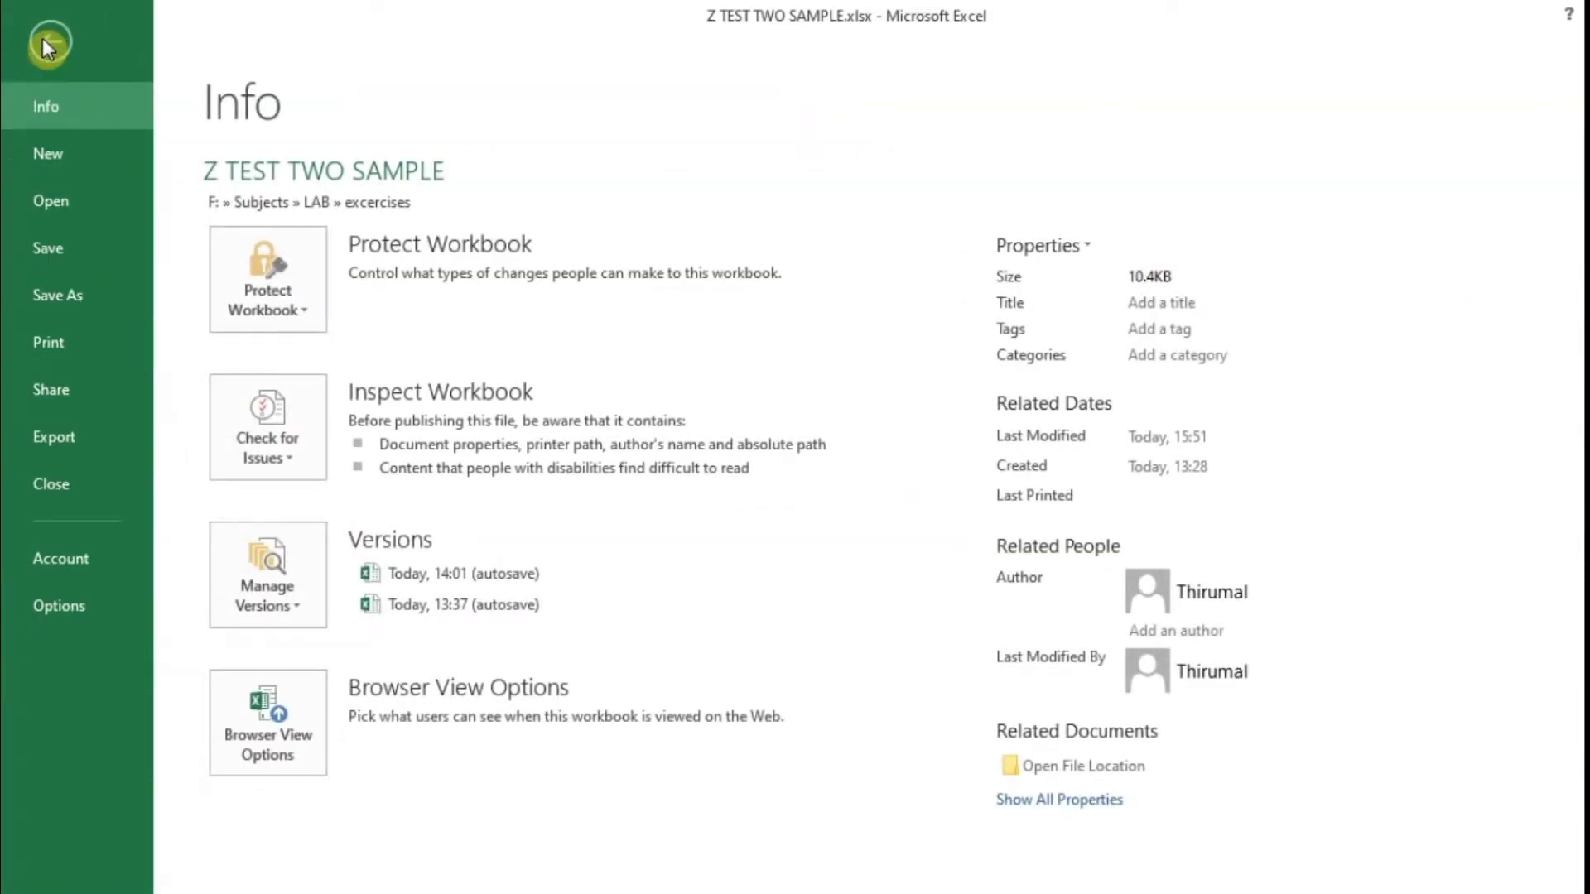
pyautogui.click(89, 608)
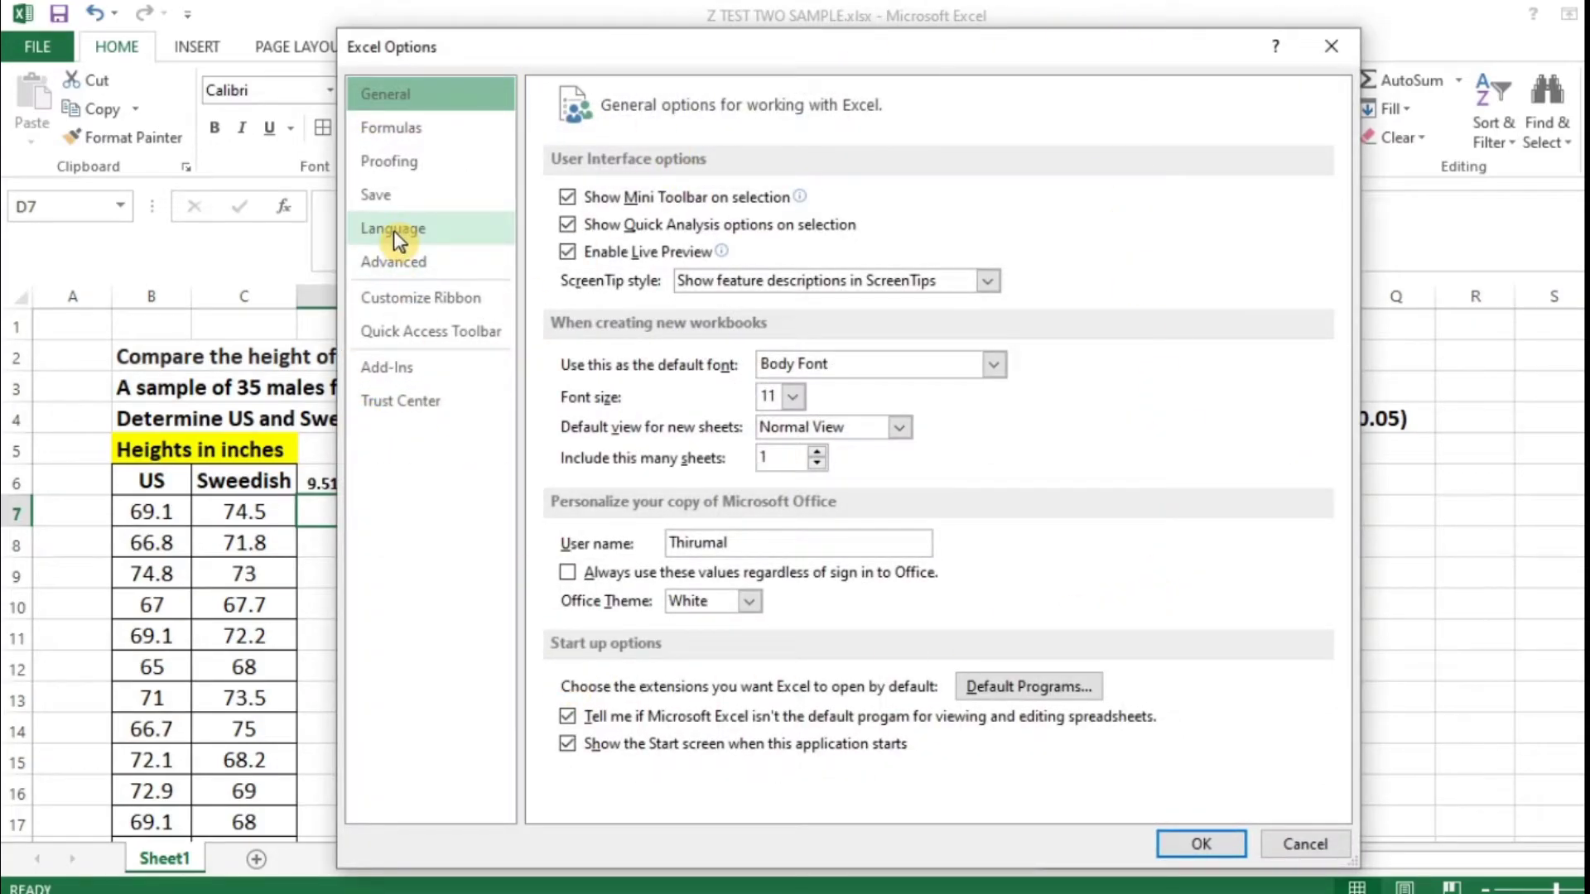
pyautogui.click(464, 373)
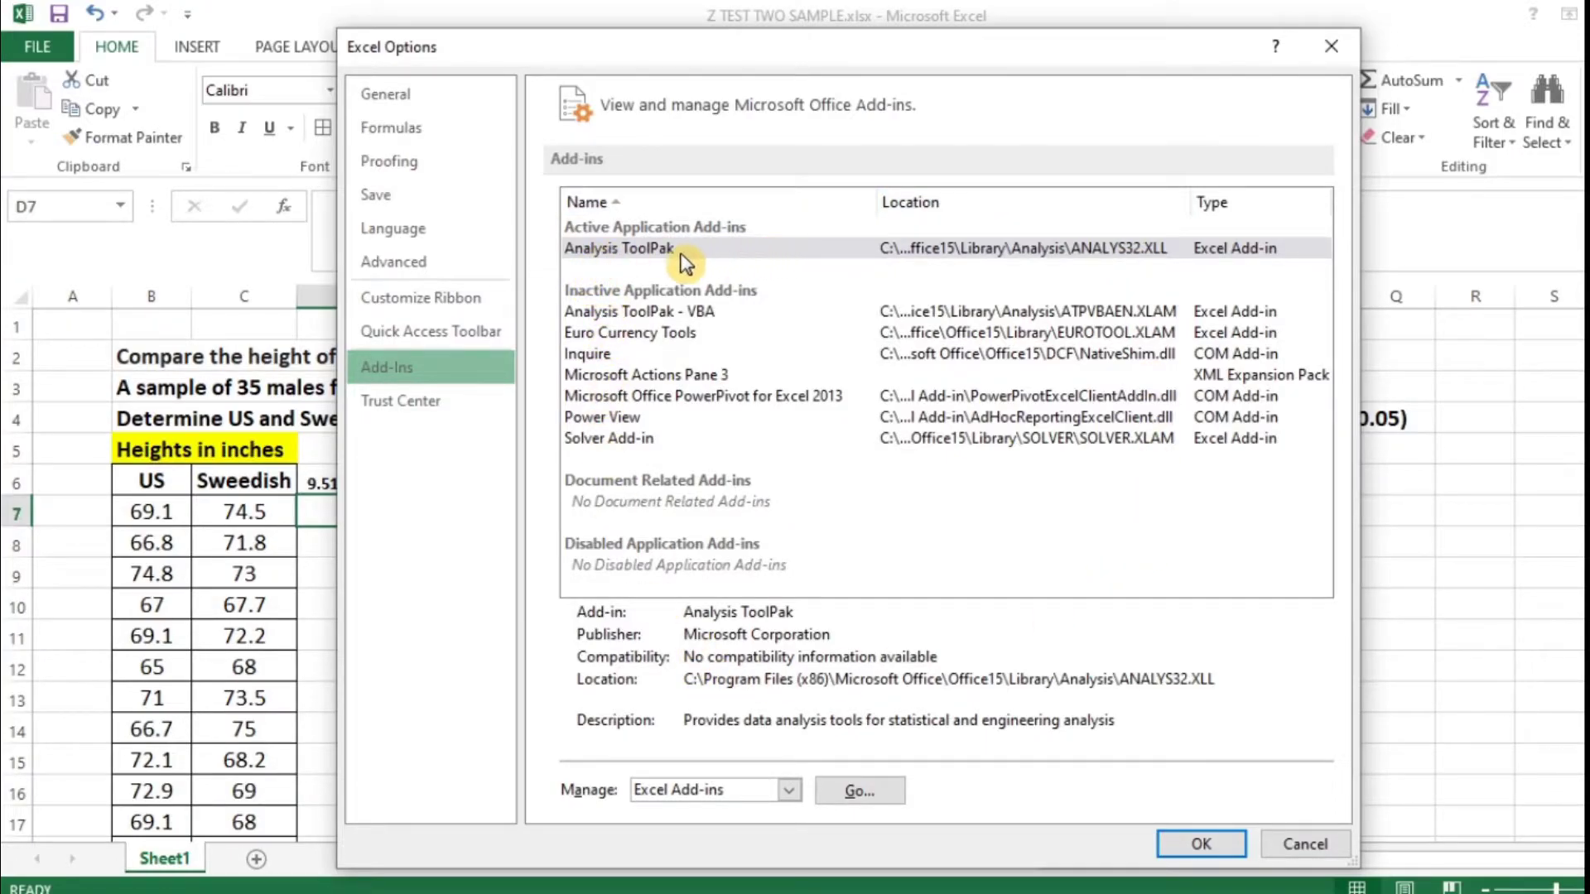
pyautogui.click(754, 254)
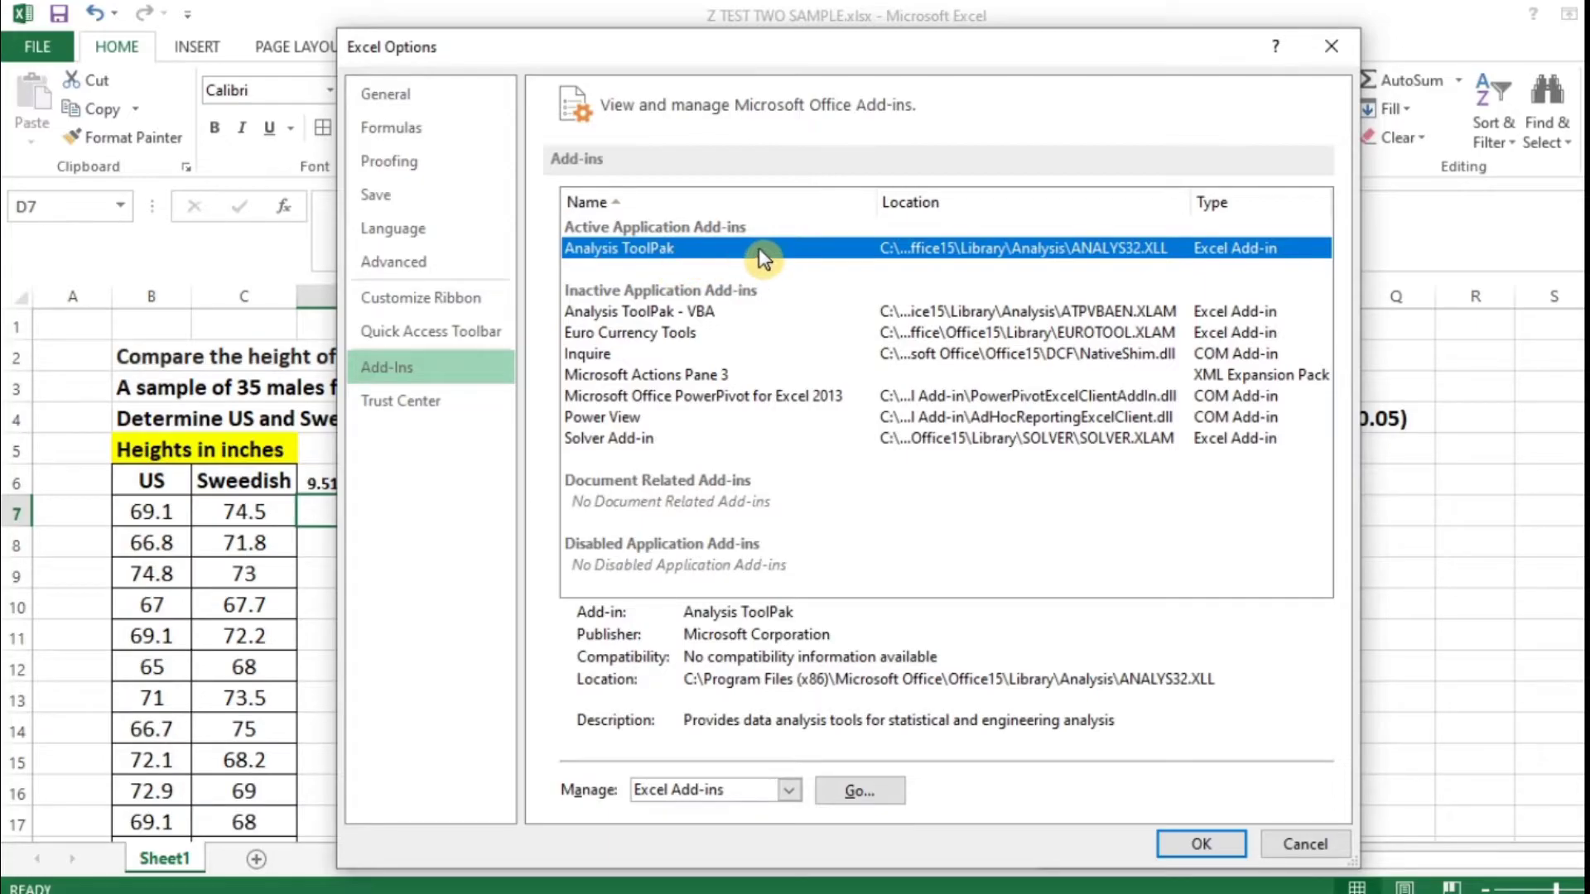
pyautogui.click(1216, 845)
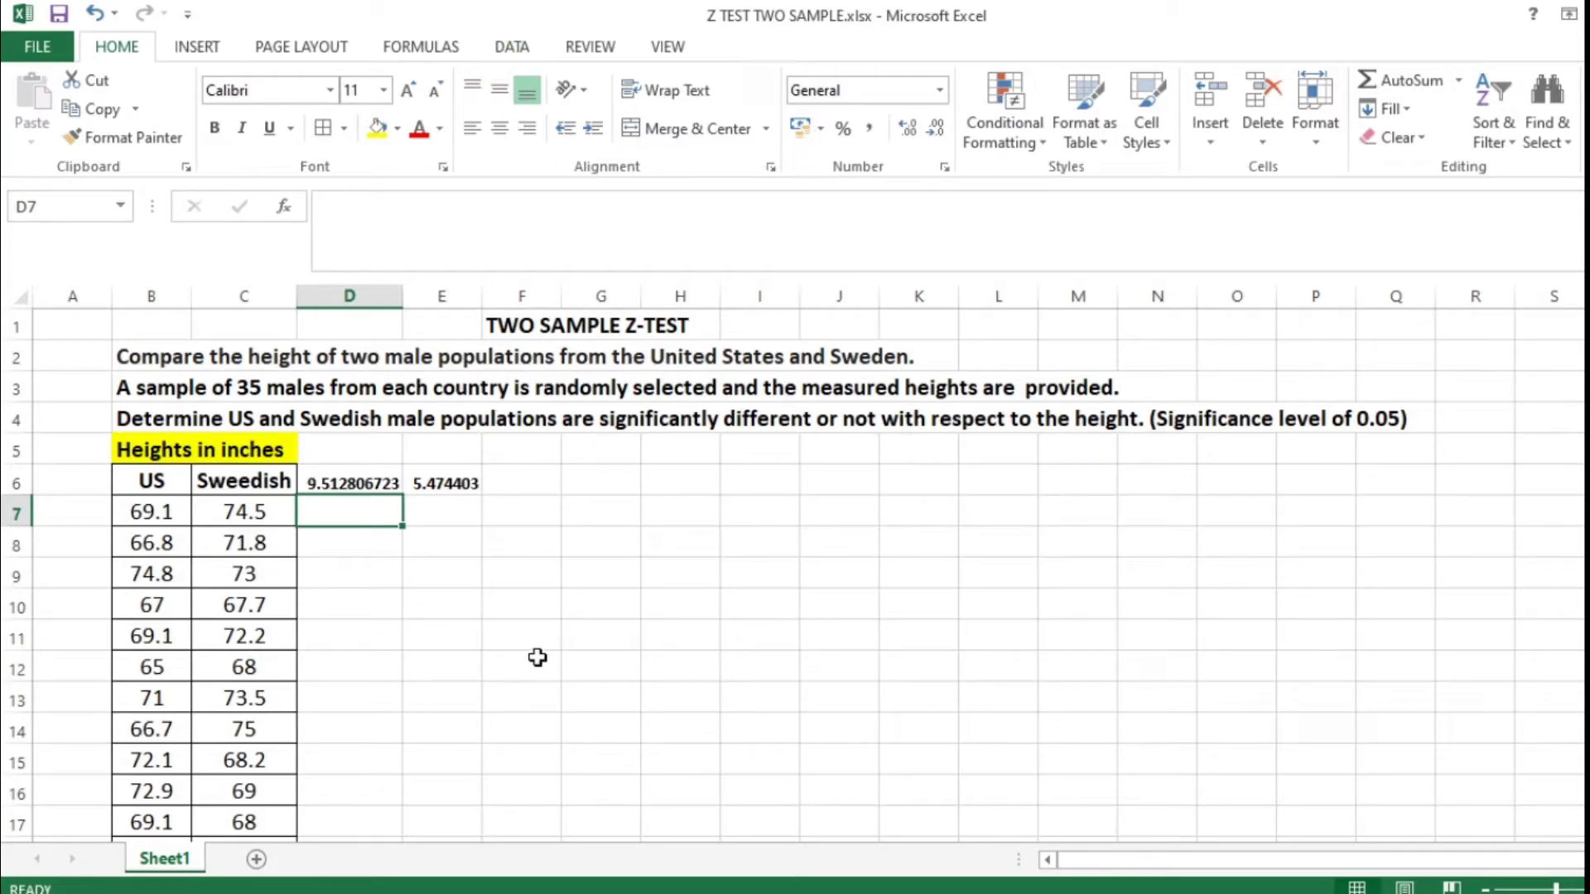
# Start the data analysis tool z-Test: Two Sample for Means and set the Variable 1 Range to $B$6:$B$41
pyautogui.click(516, 47)
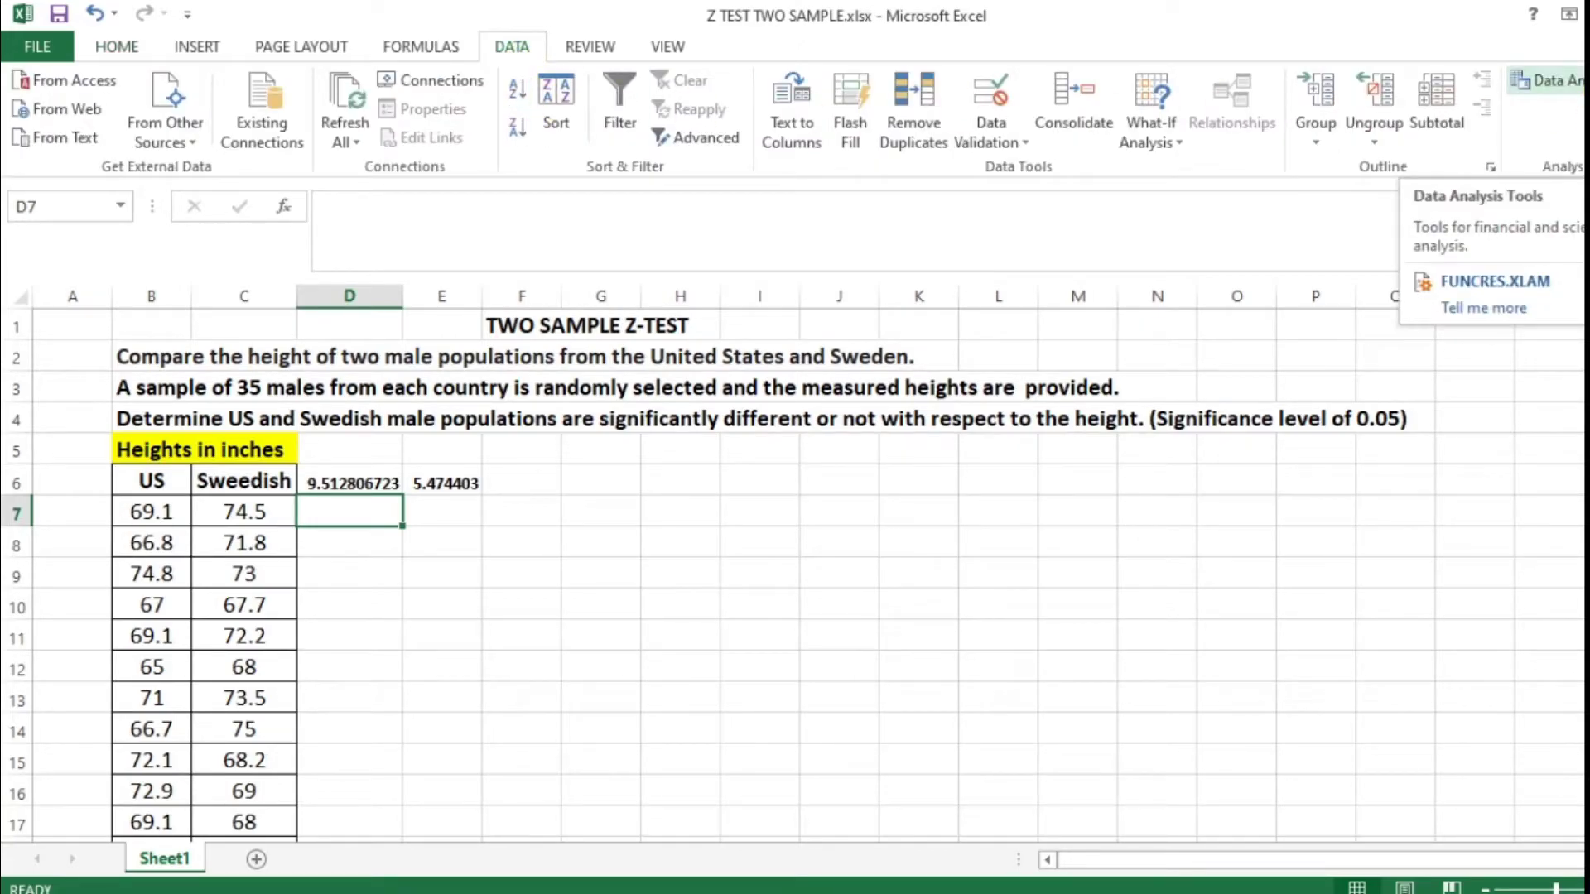
pyautogui.click(1544, 81)
pyautogui.moveTo(1271, 412); pyautogui.dragTo(1126, 479)
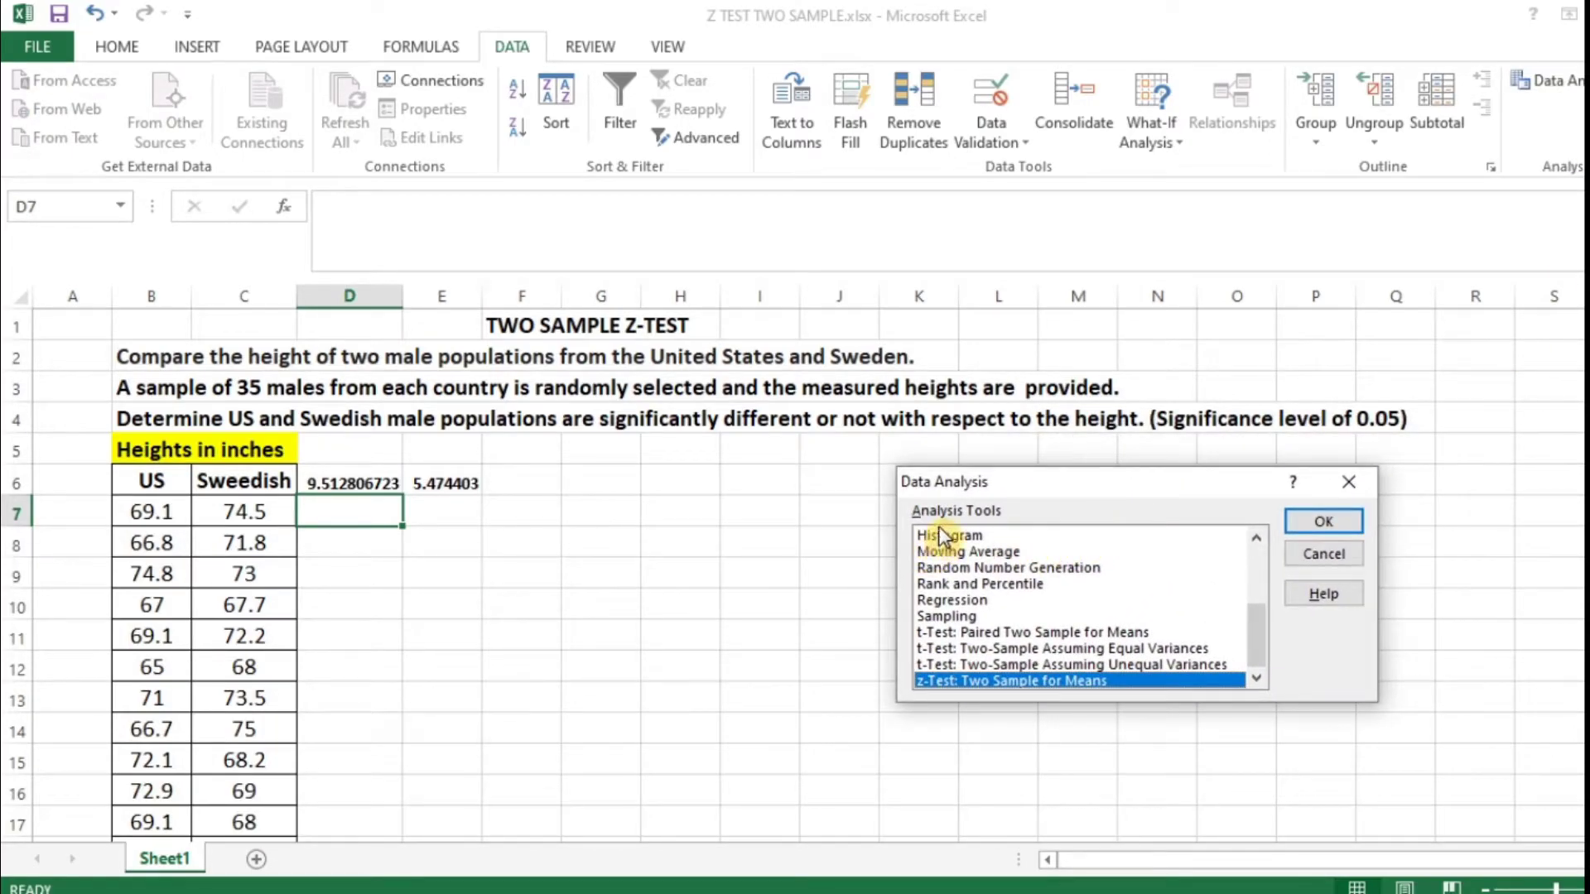
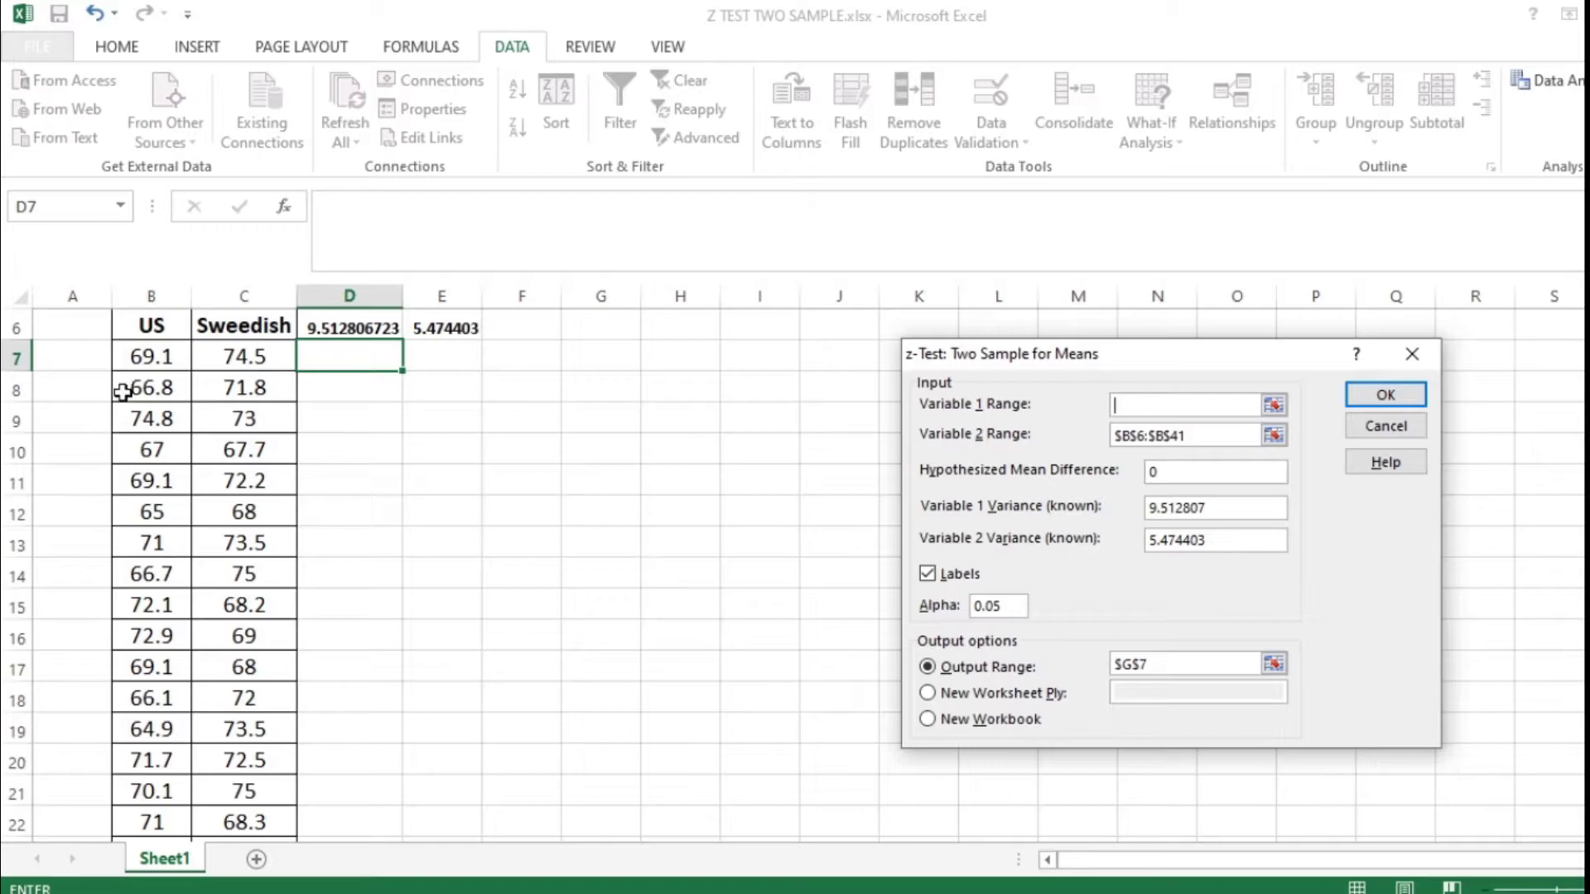
pyautogui.moveTo(153, 325); pyautogui.dragTo(158, 779)
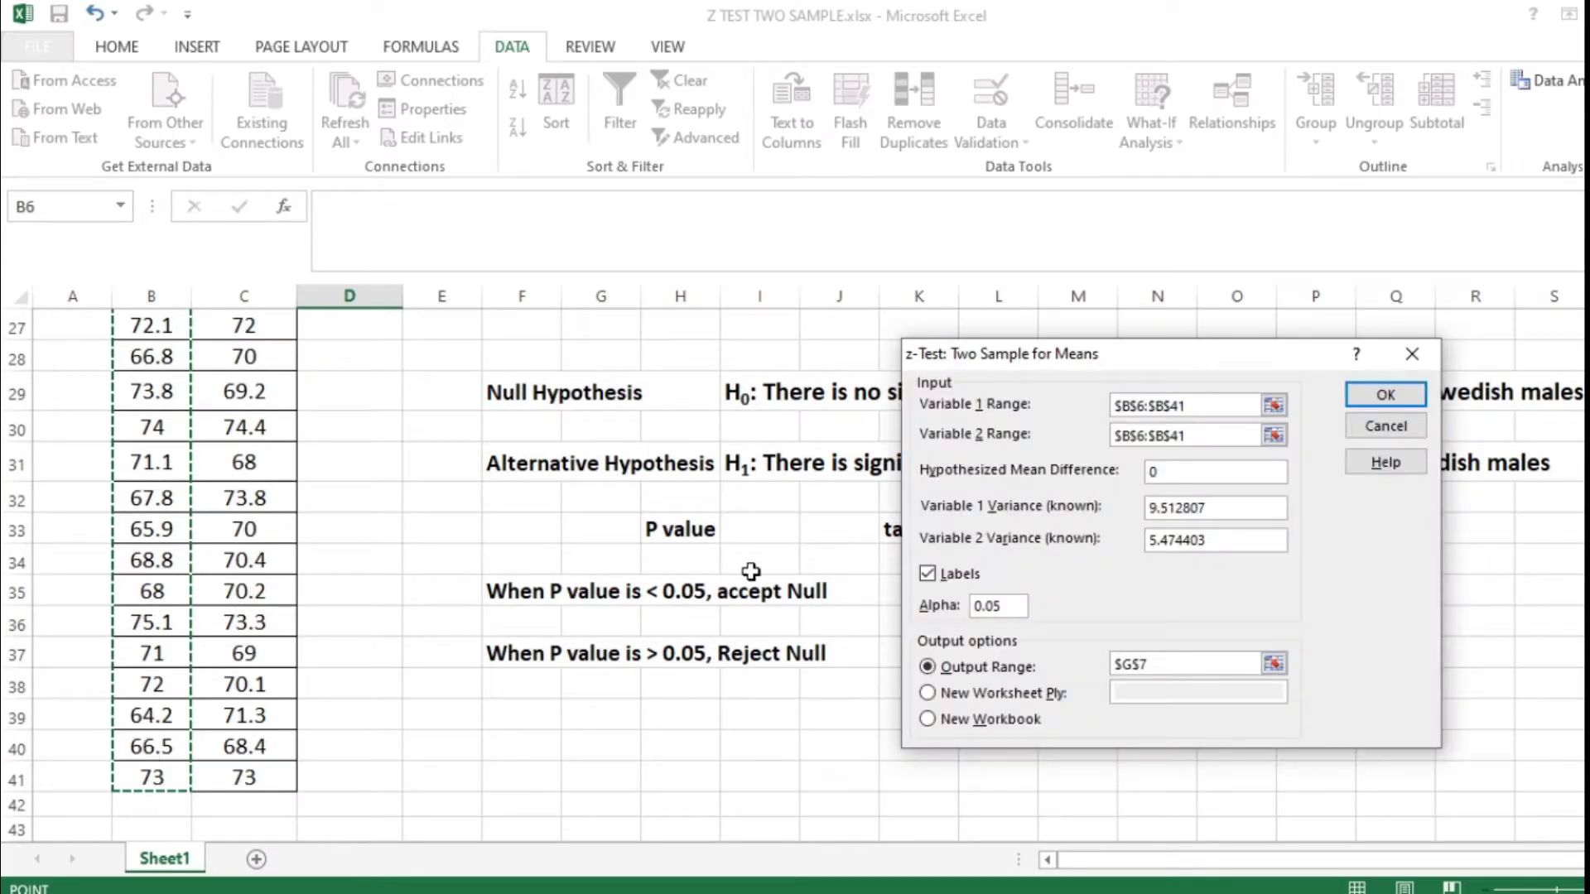
# Replace the Variable 2 Range of the z-test with the Swedish heights including their label, $C$6:$C$41
pyautogui.click(1203, 434)
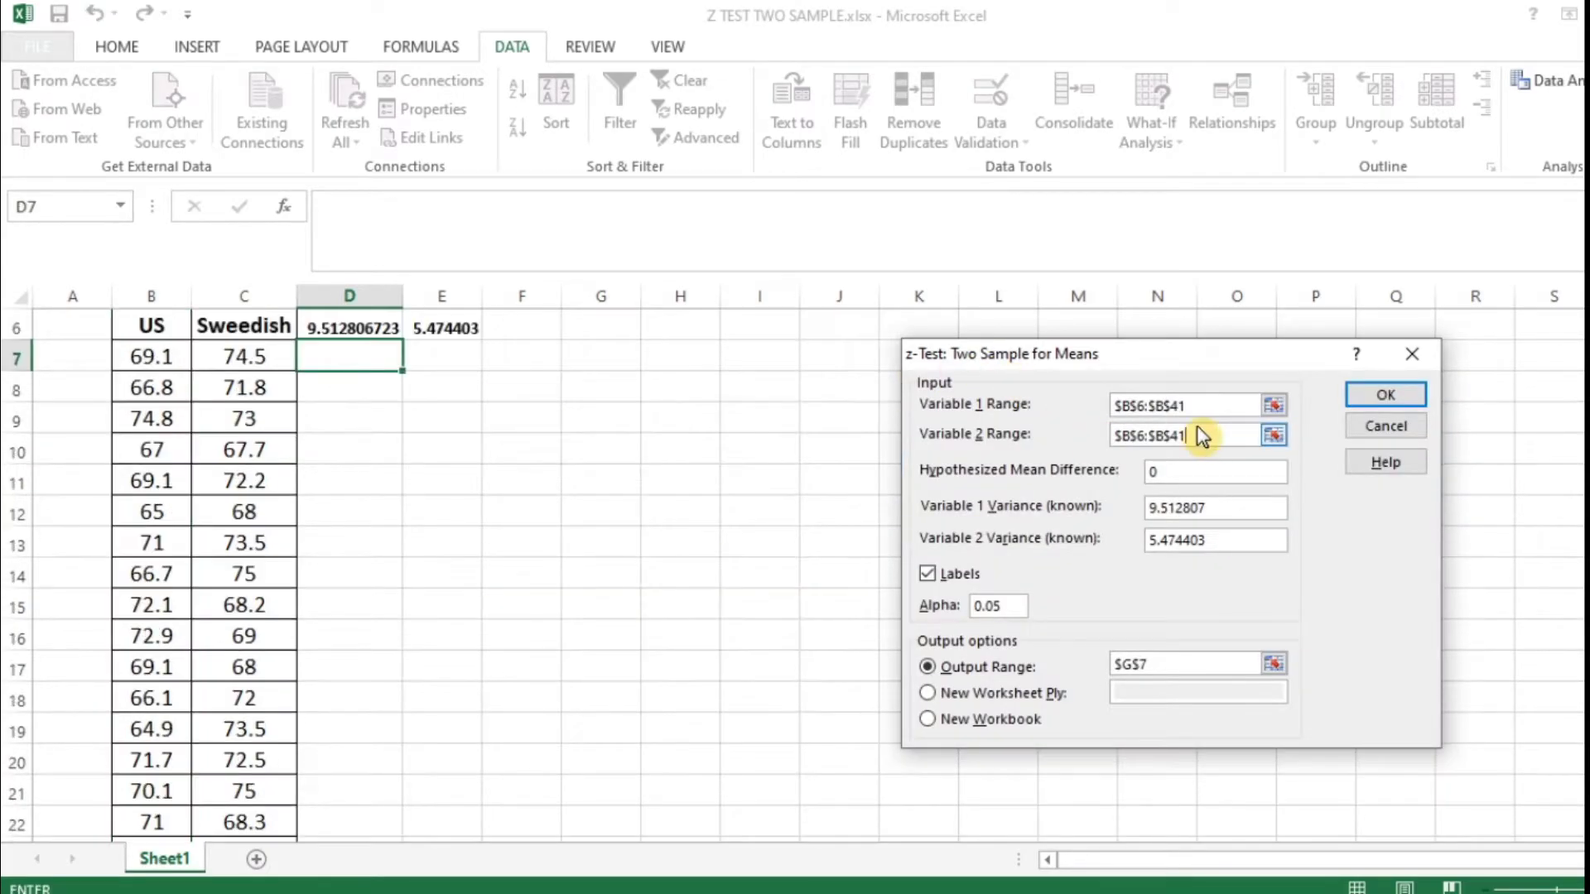
pyautogui.moveTo(1190, 436); pyautogui.dragTo(1105, 438)
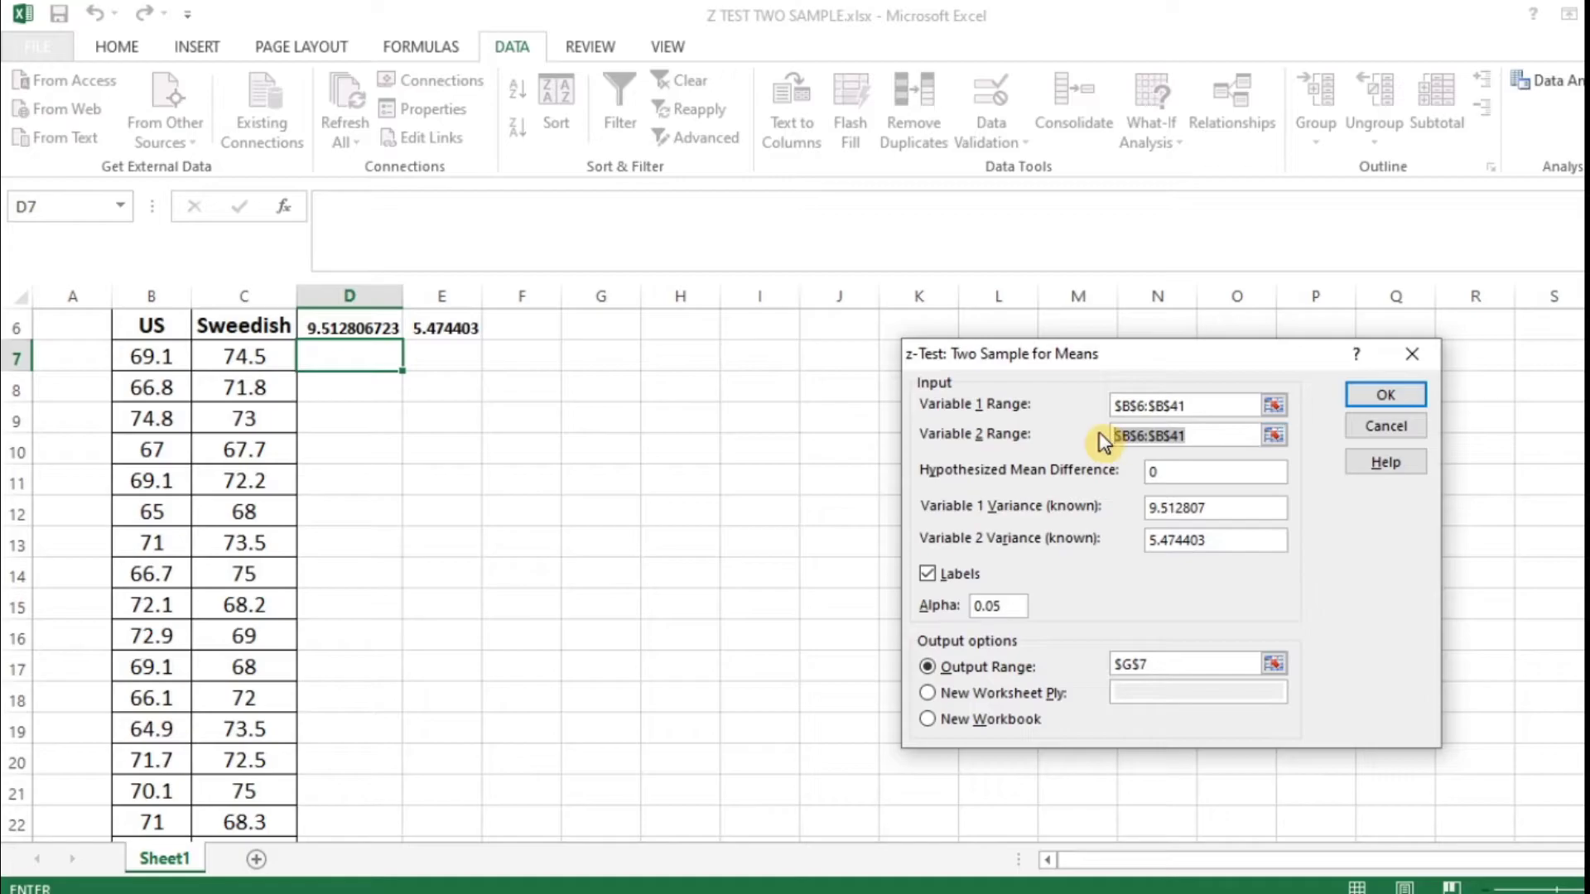
pyautogui.press('BackSpace')
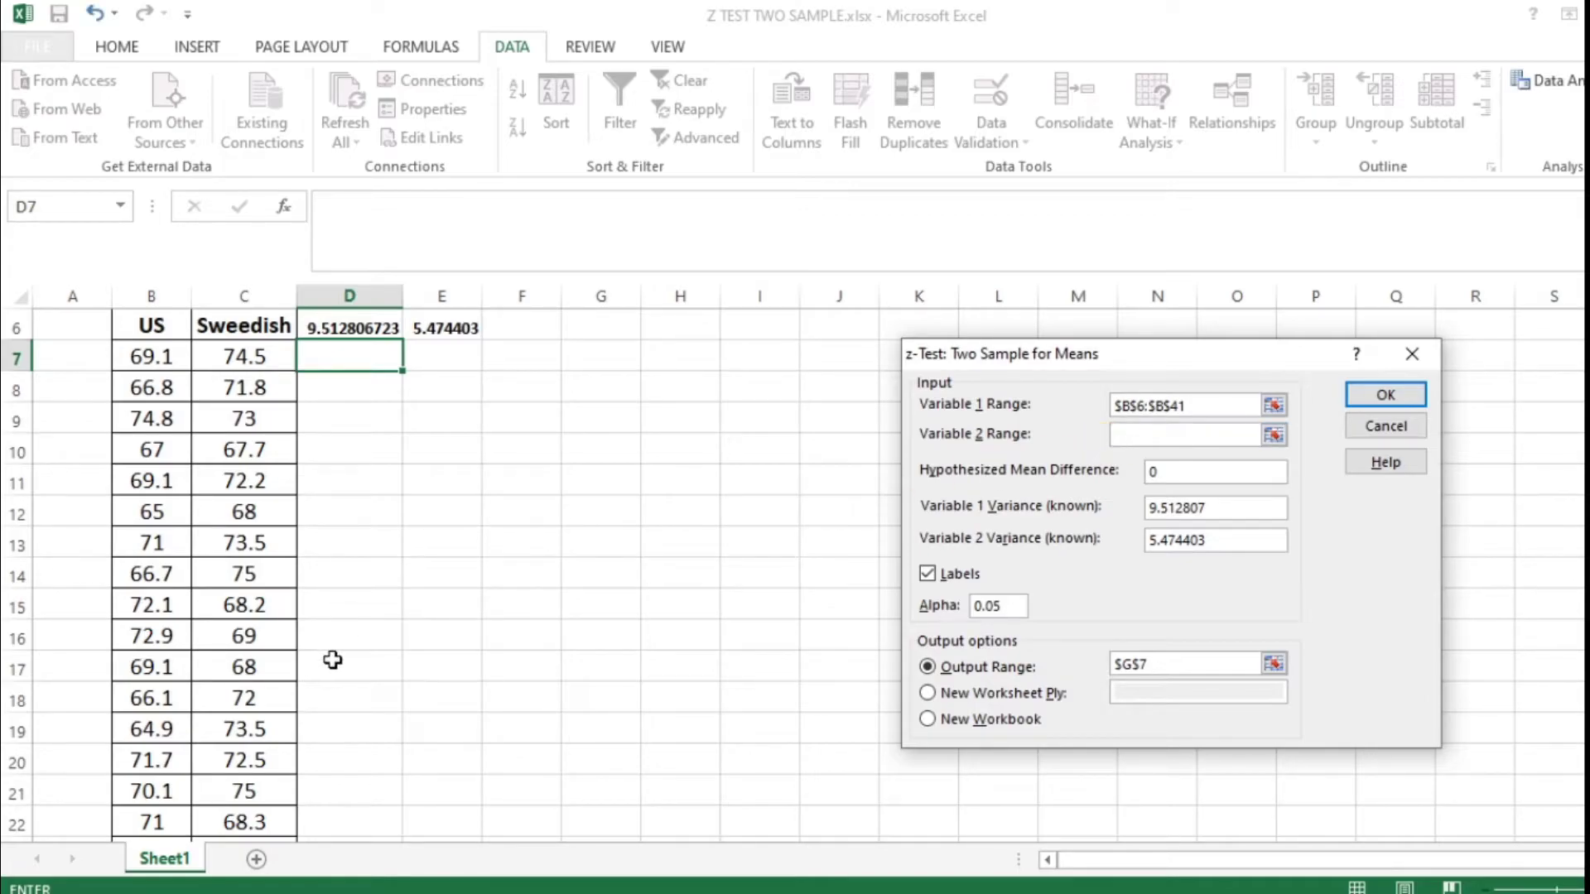
pyautogui.scroll(-4, 579, 579)
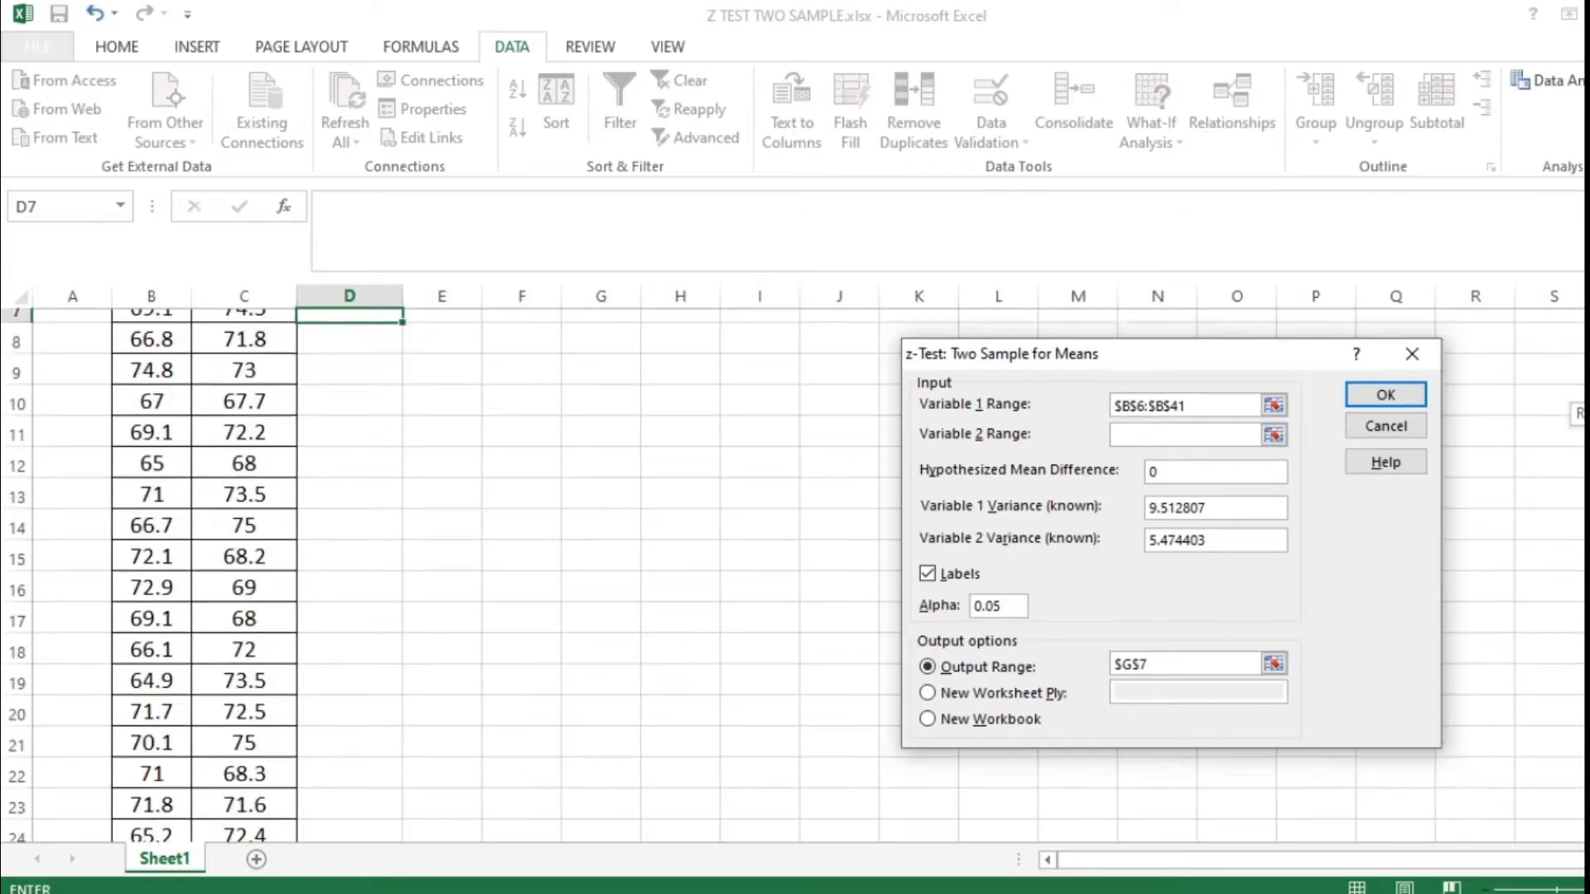
pyautogui.scroll(-2, 580, 580)
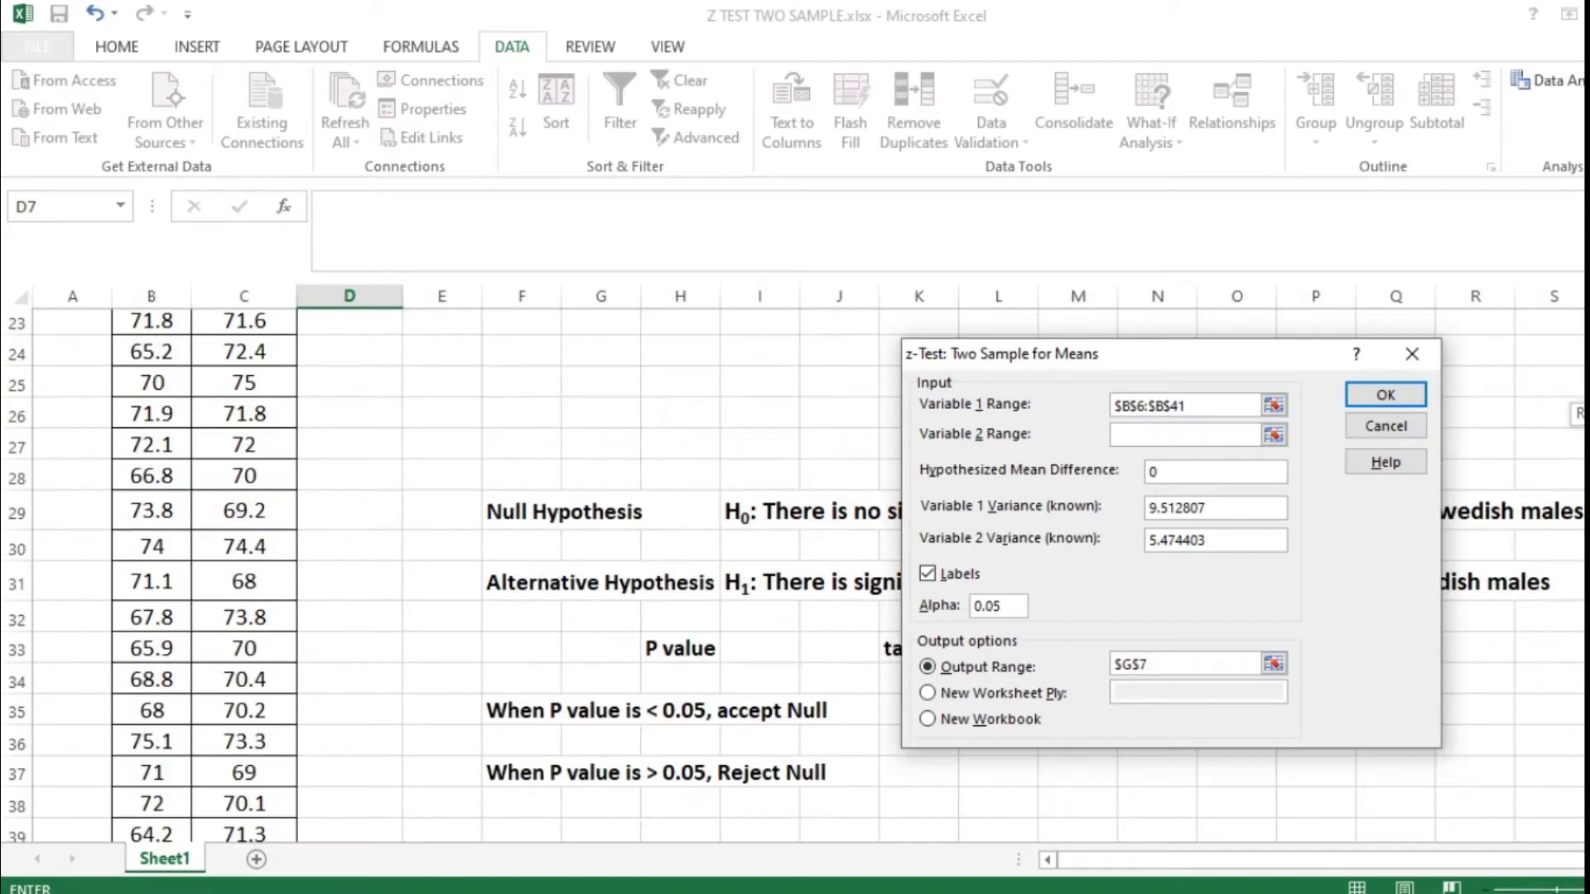
pyautogui.moveTo(238, 818); pyautogui.dragTo(256, 389)
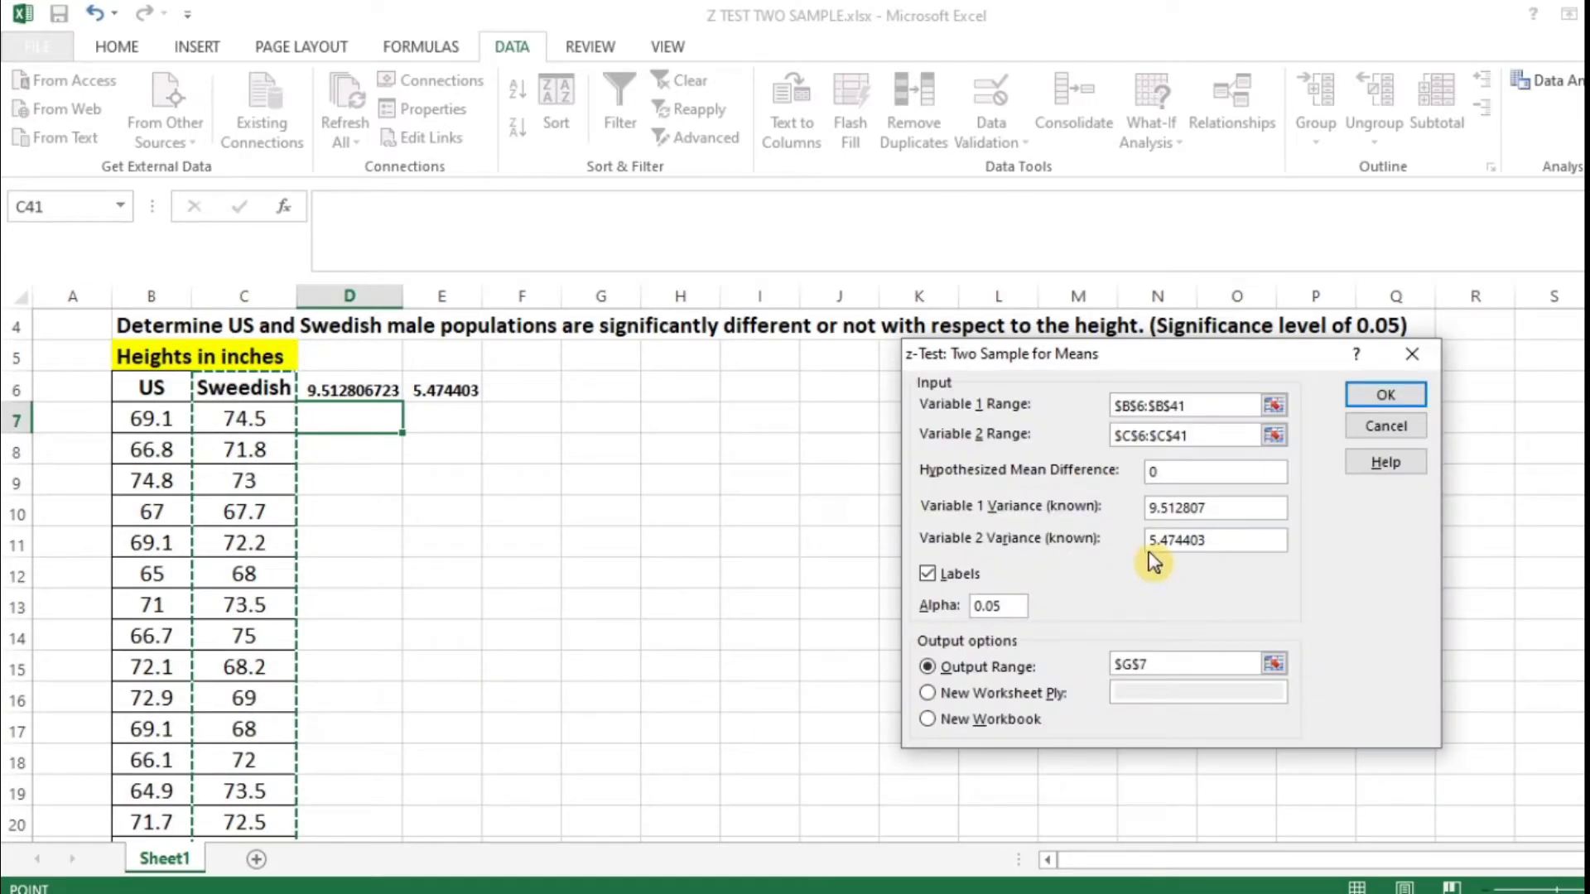
# Set the known variances of the z-test to 9.51 for Variable 1 and 5.47 for Variable 2
pyautogui.click(1172, 473)
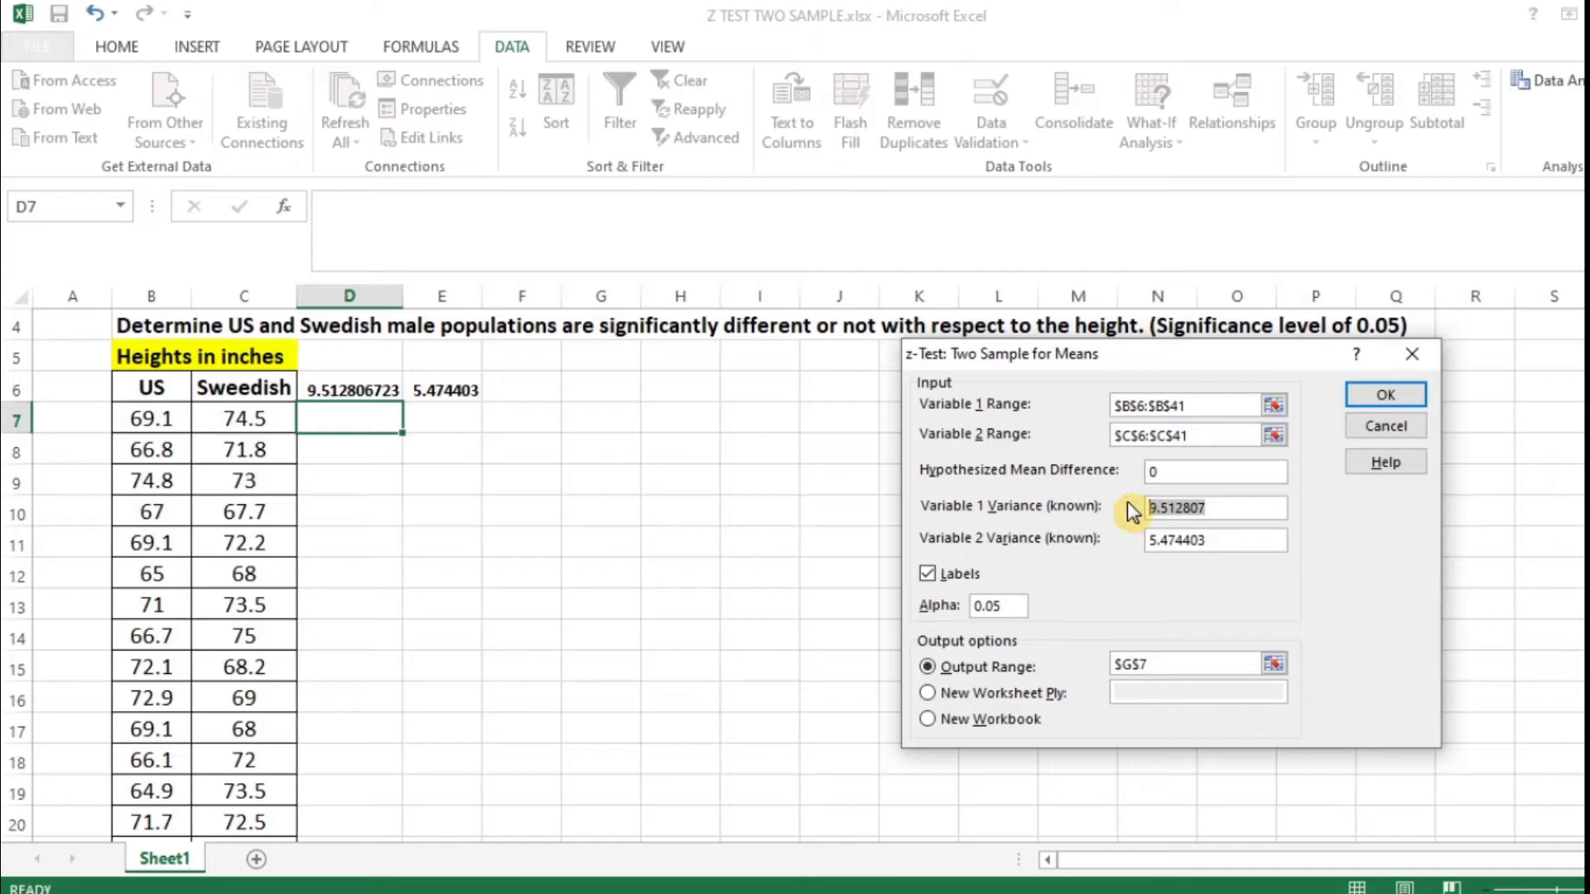
pyautogui.press('BackSpace')
pyautogui.moveTo(1230, 540); pyautogui.dragTo(1151, 547)
pyautogui.press('BackSpace')
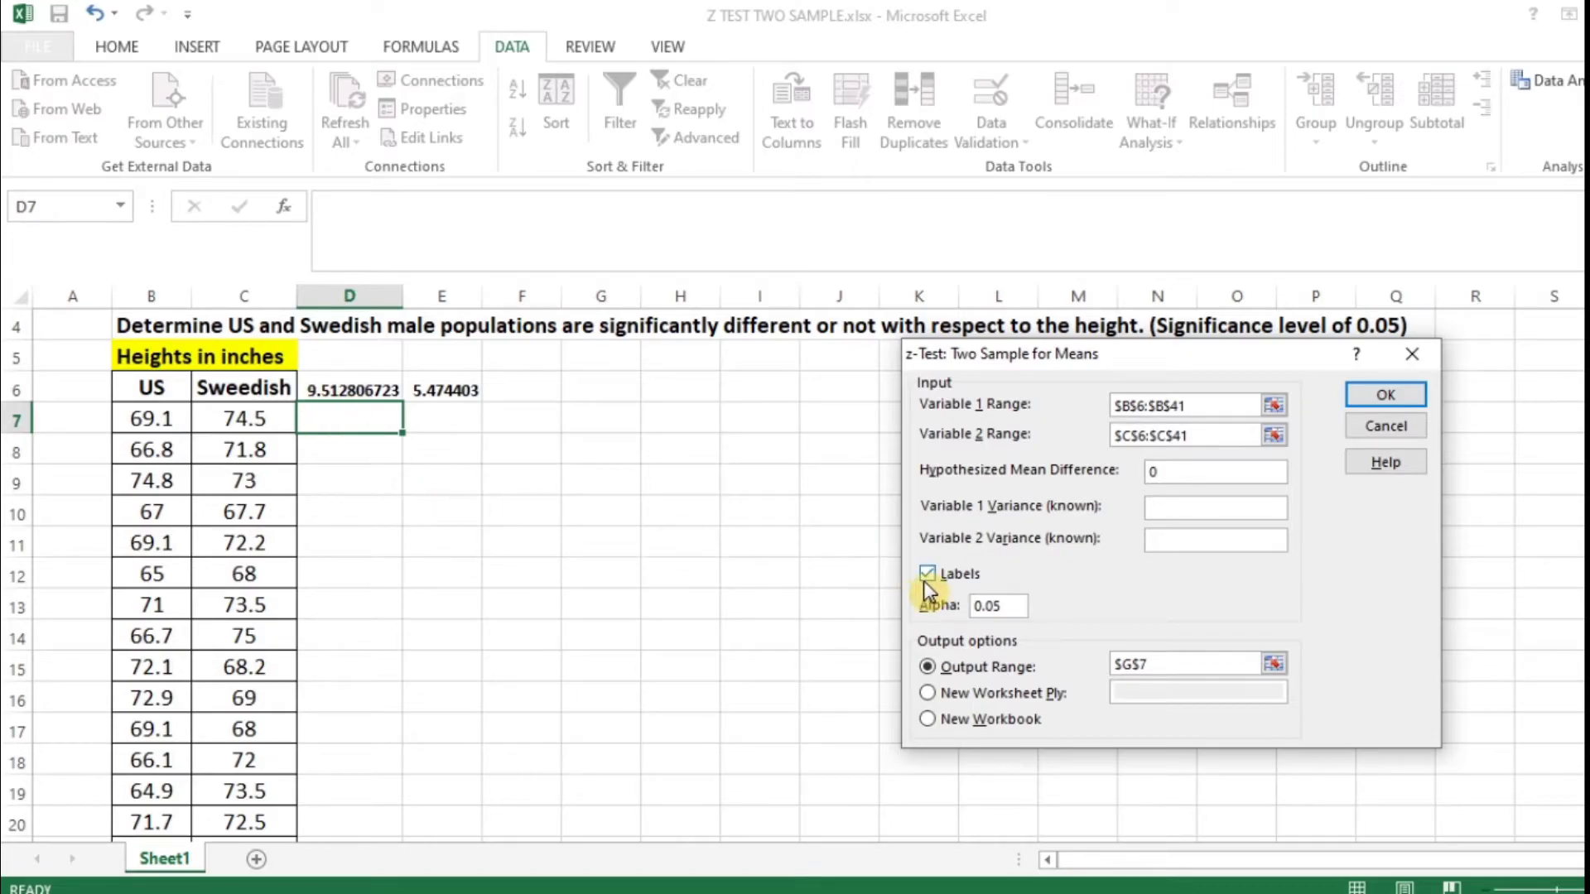
pyautogui.write('9.51')
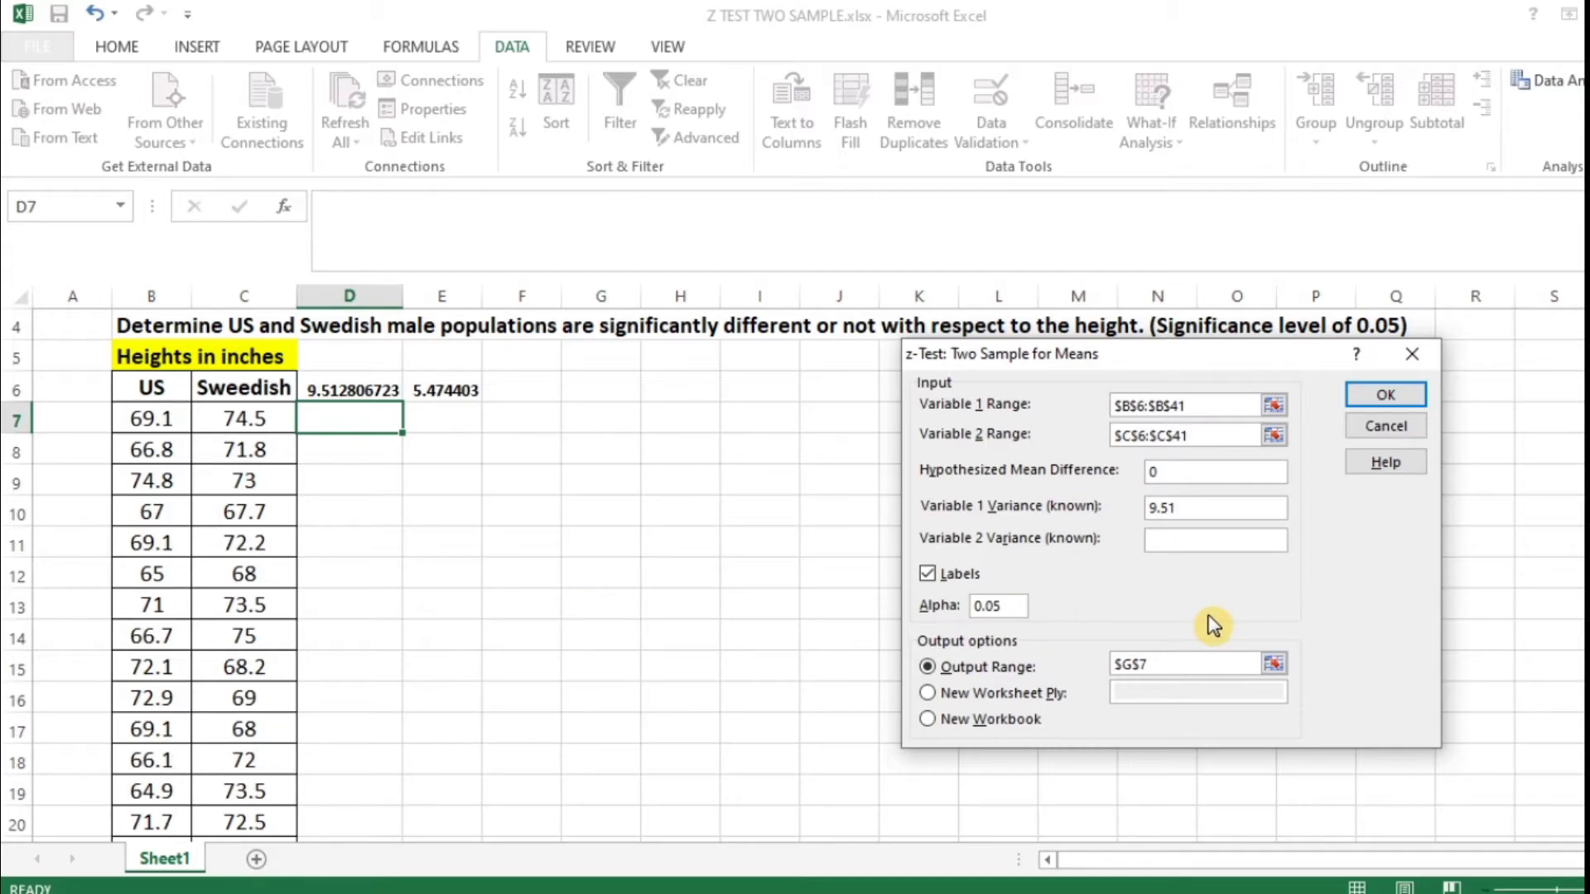
pyautogui.write('47')
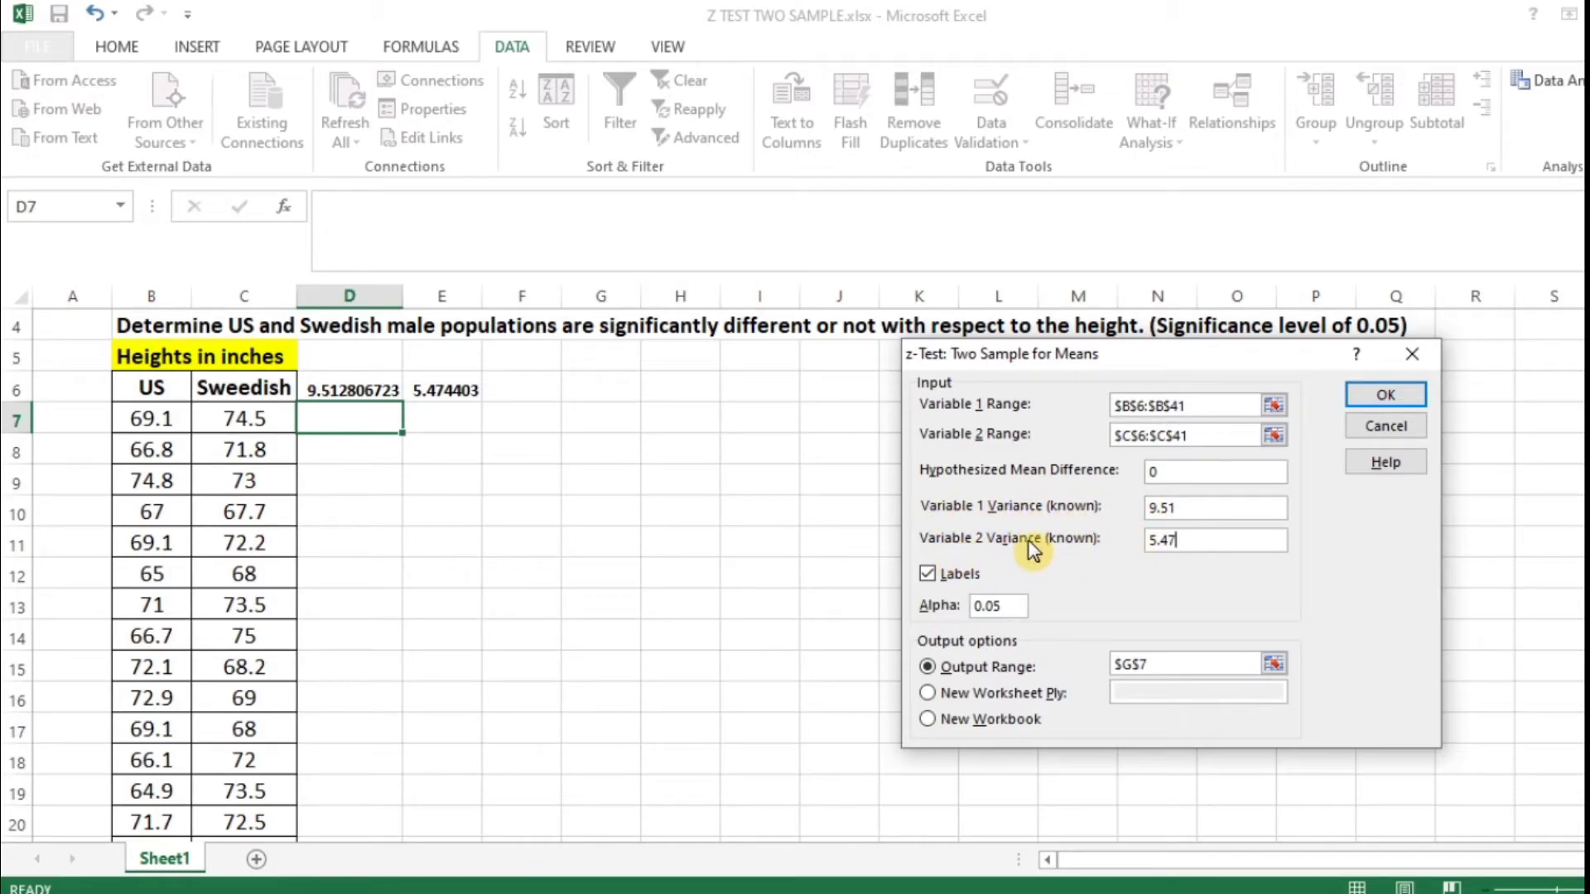
# With Labels enabled, set the z-test's output range to $G$7 and run the test
pyautogui.click(929, 575)
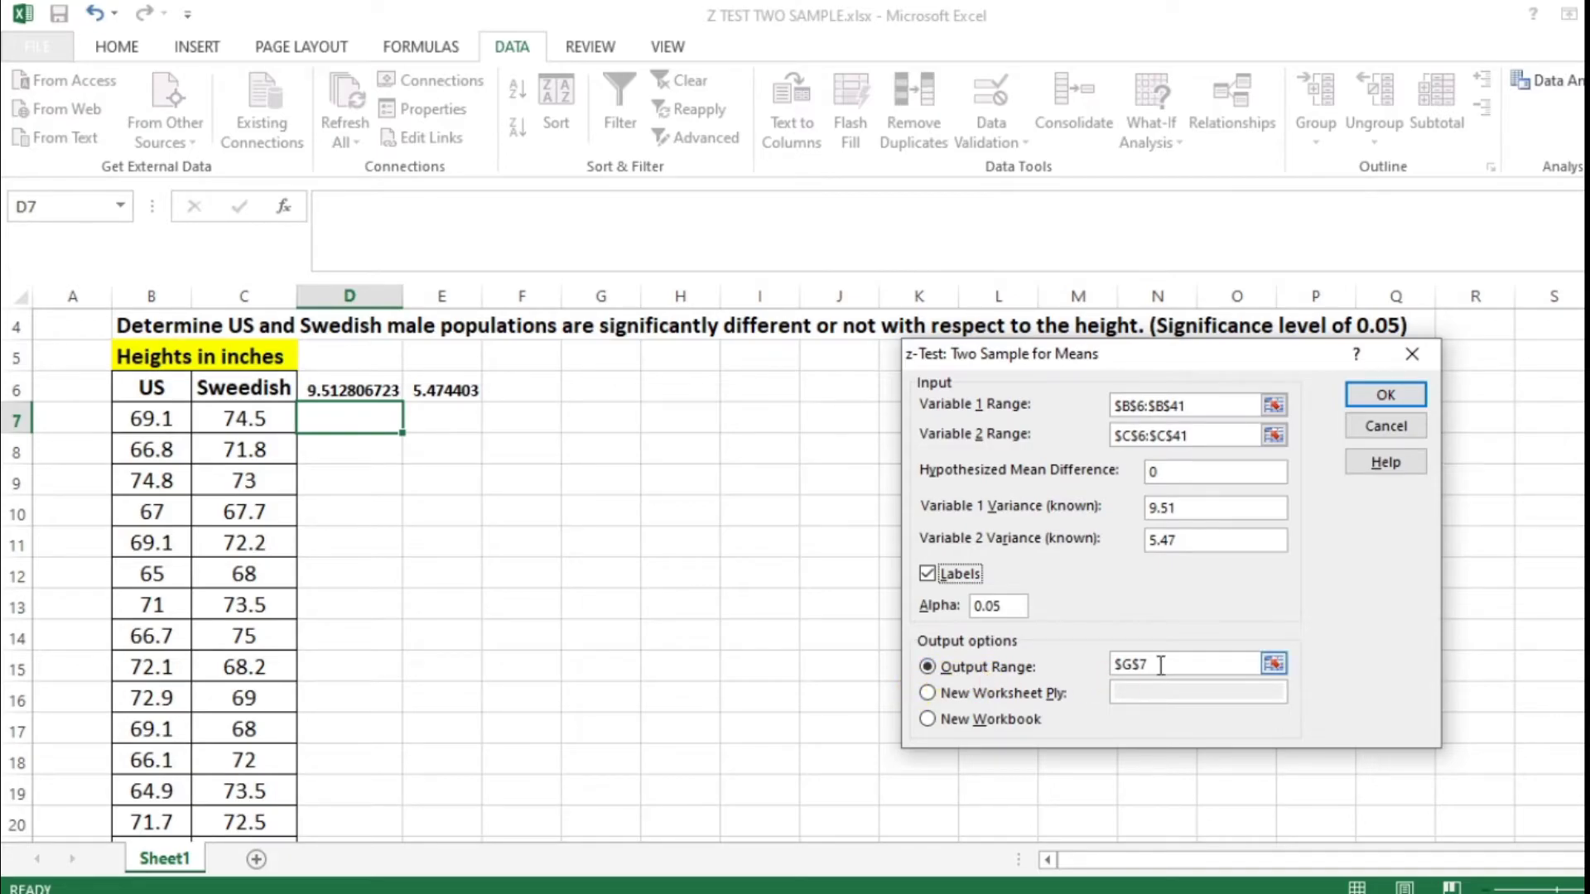
pyautogui.click(1082, 660)
pyautogui.press('BackSpace')
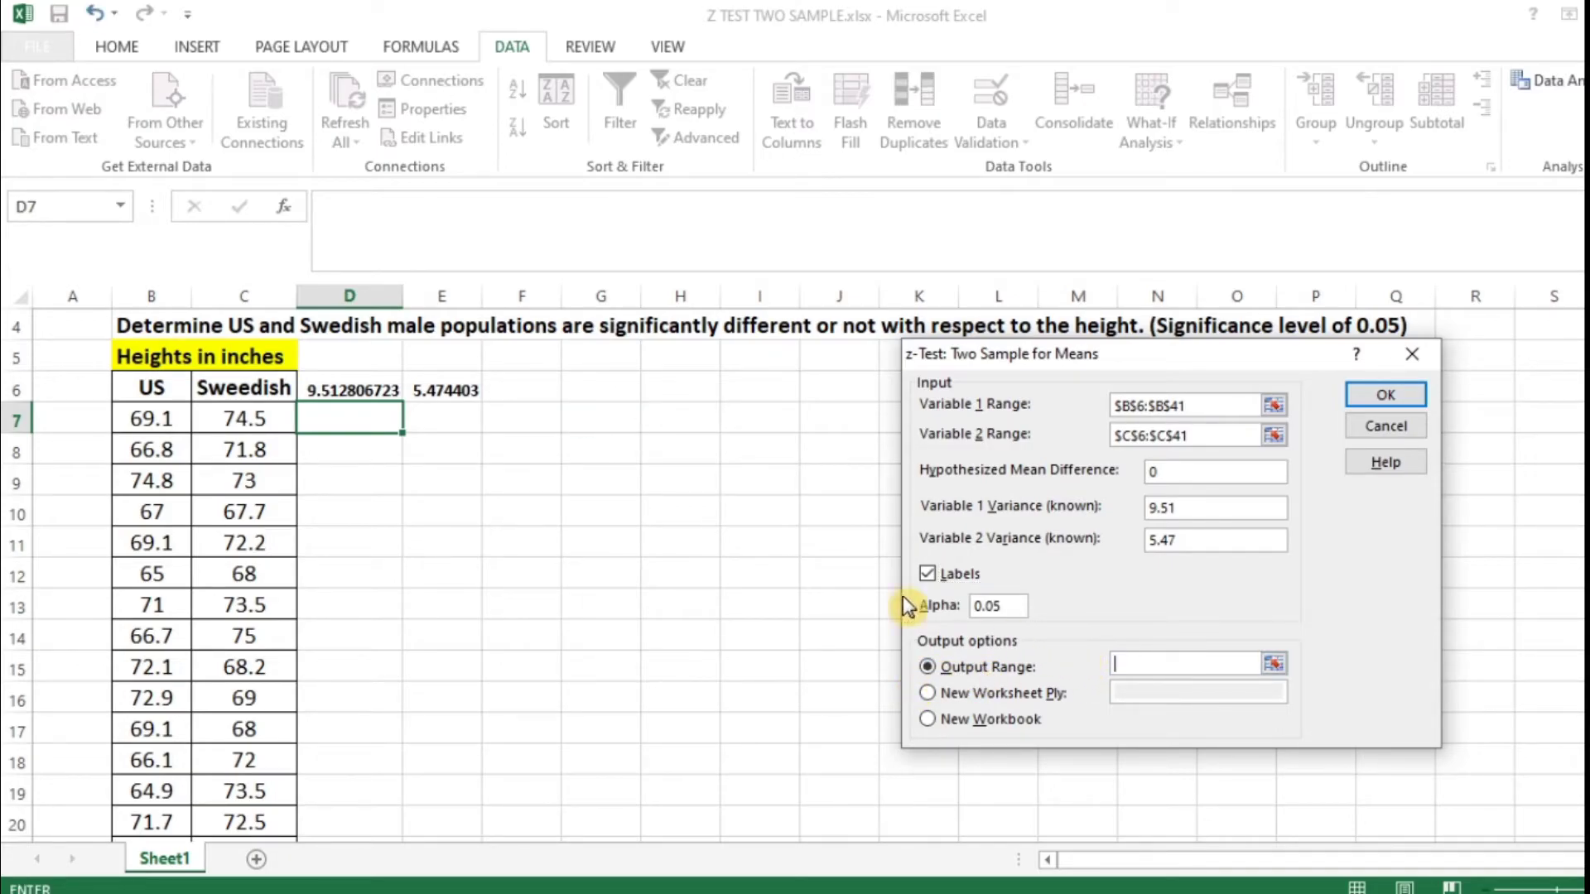
pyautogui.click(604, 413)
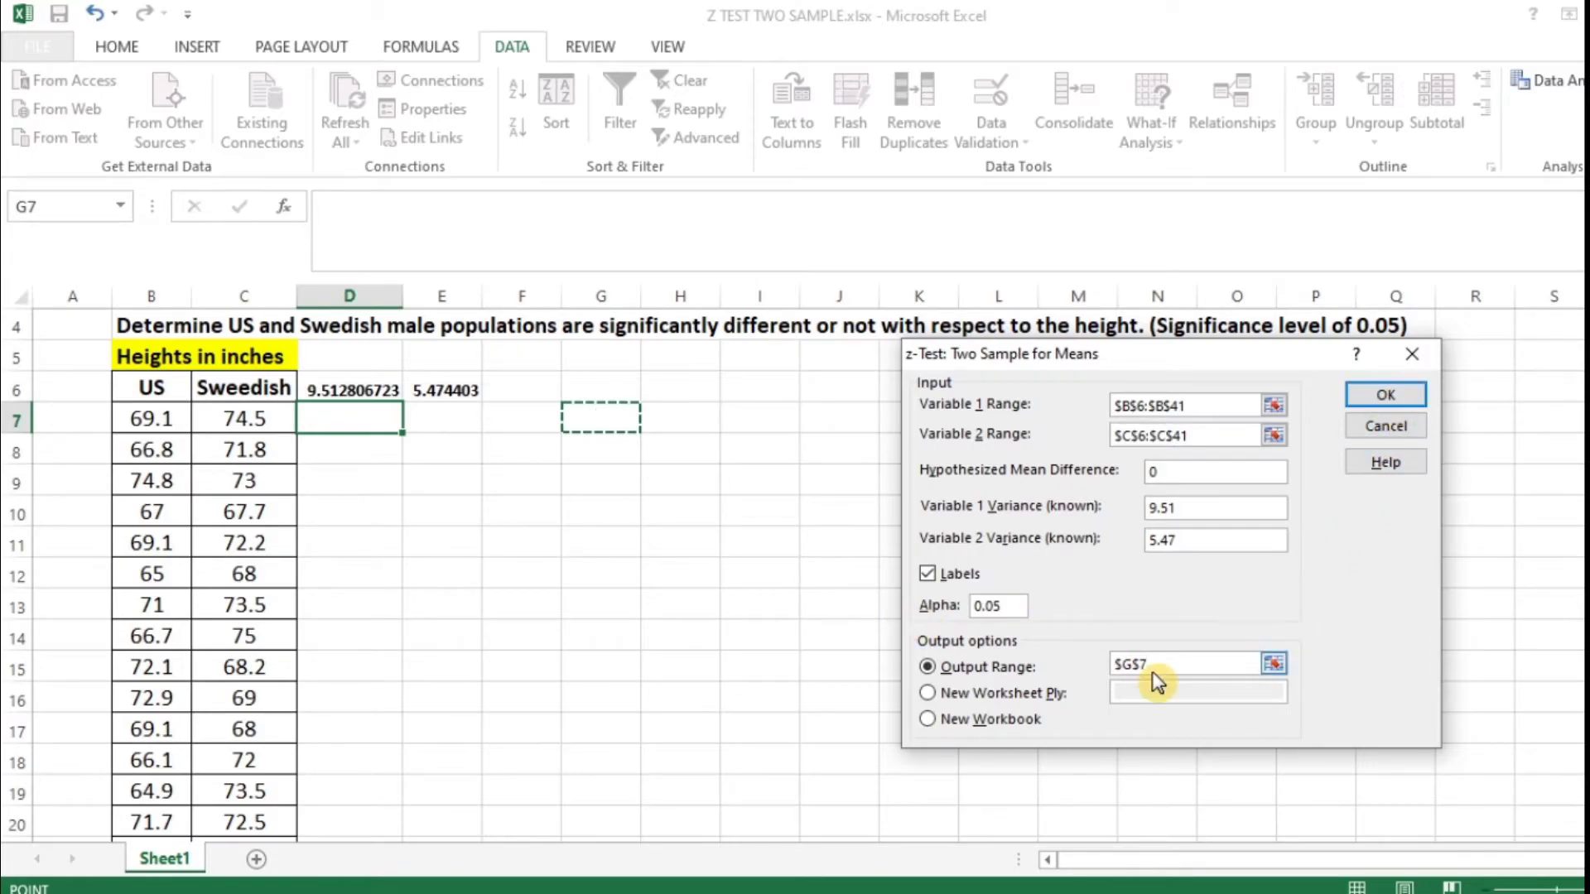
pyautogui.click(1389, 397)
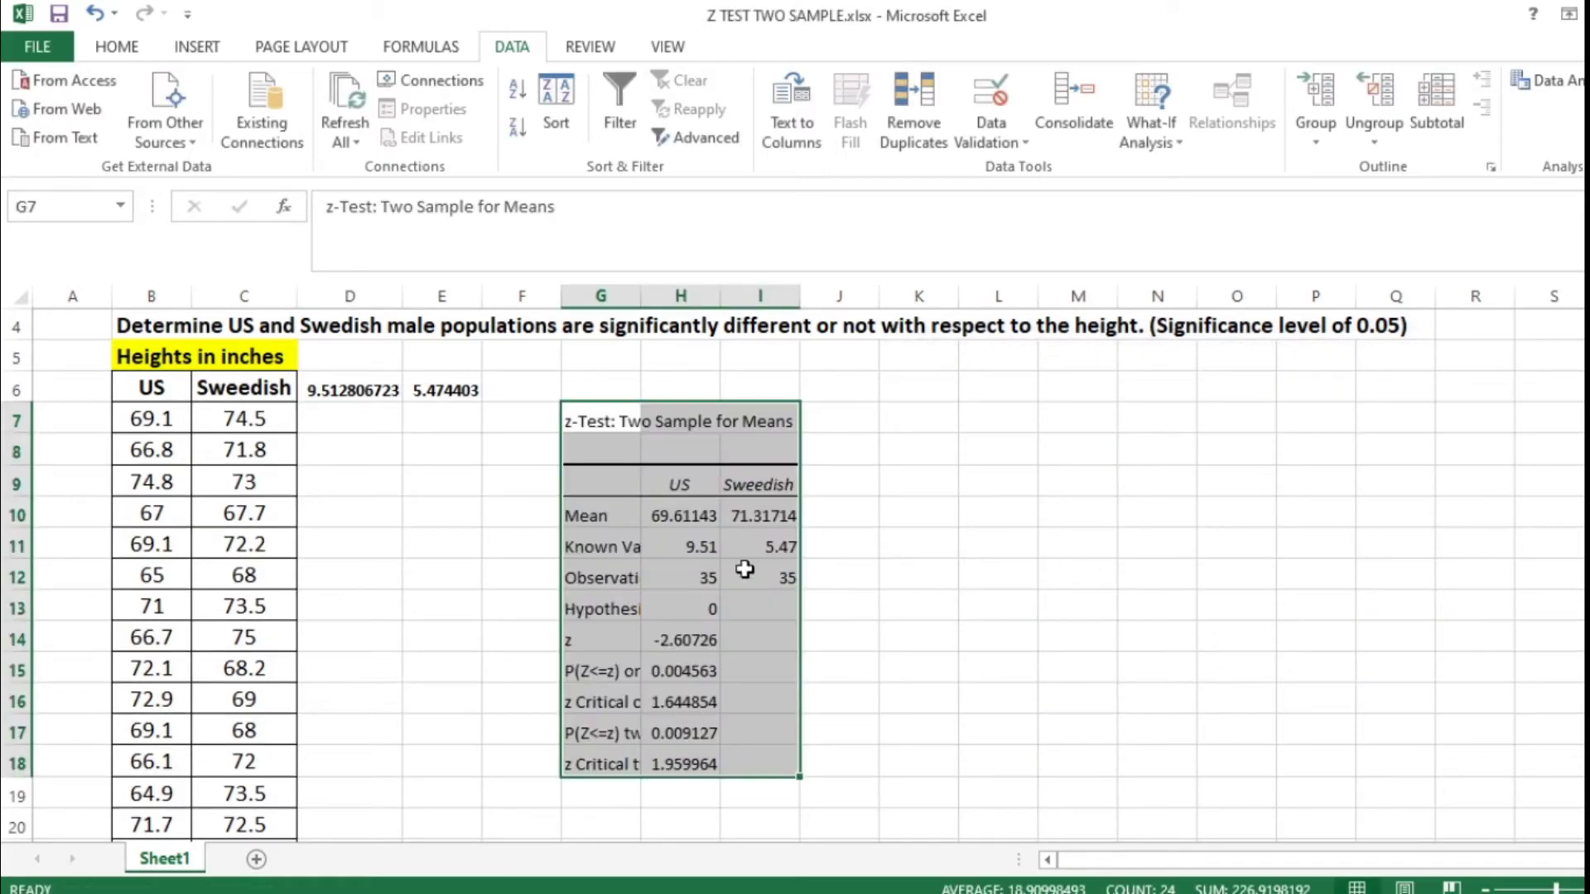
# Fit the widths of result columns G and H to their contents, leaving column I at its original width
pyautogui.doubleClick(640, 295)
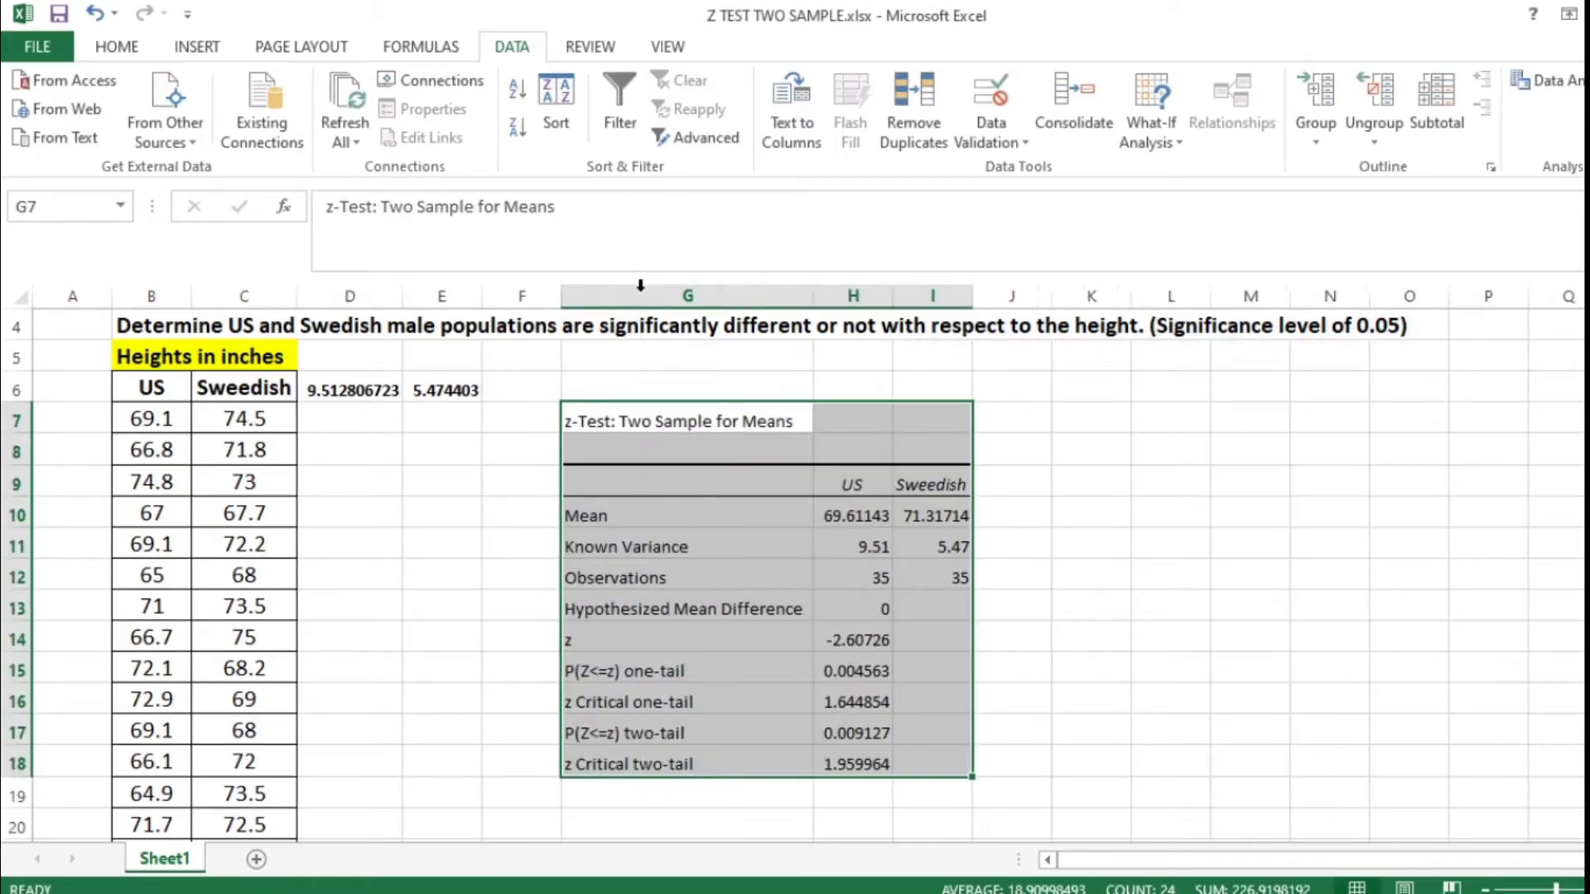
pyautogui.doubleClick(894, 295)
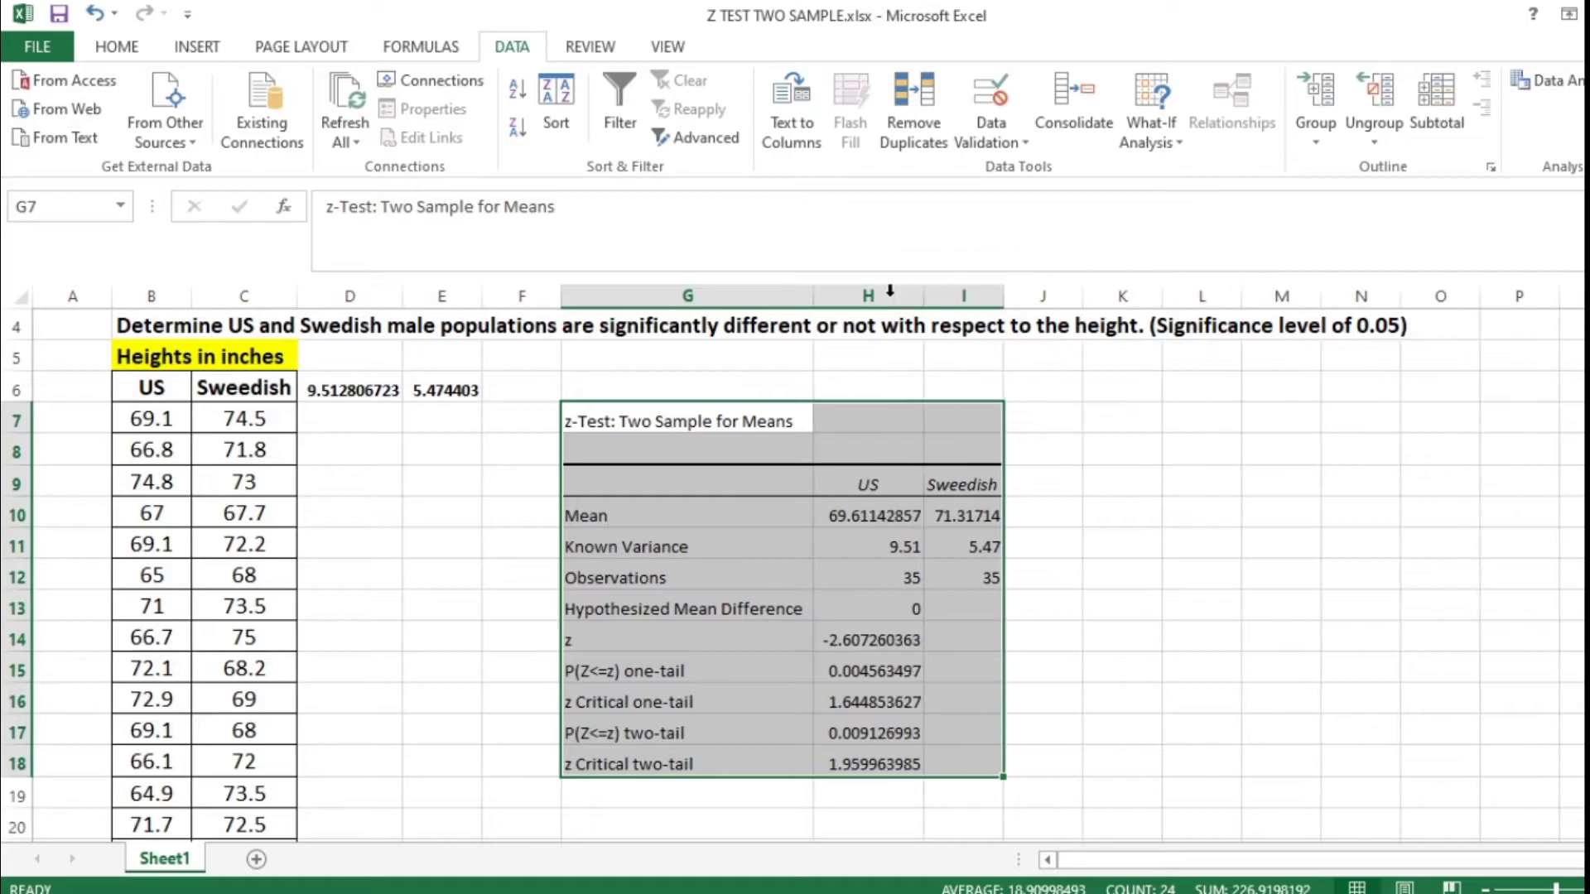
pyautogui.doubleClick(1002, 295)
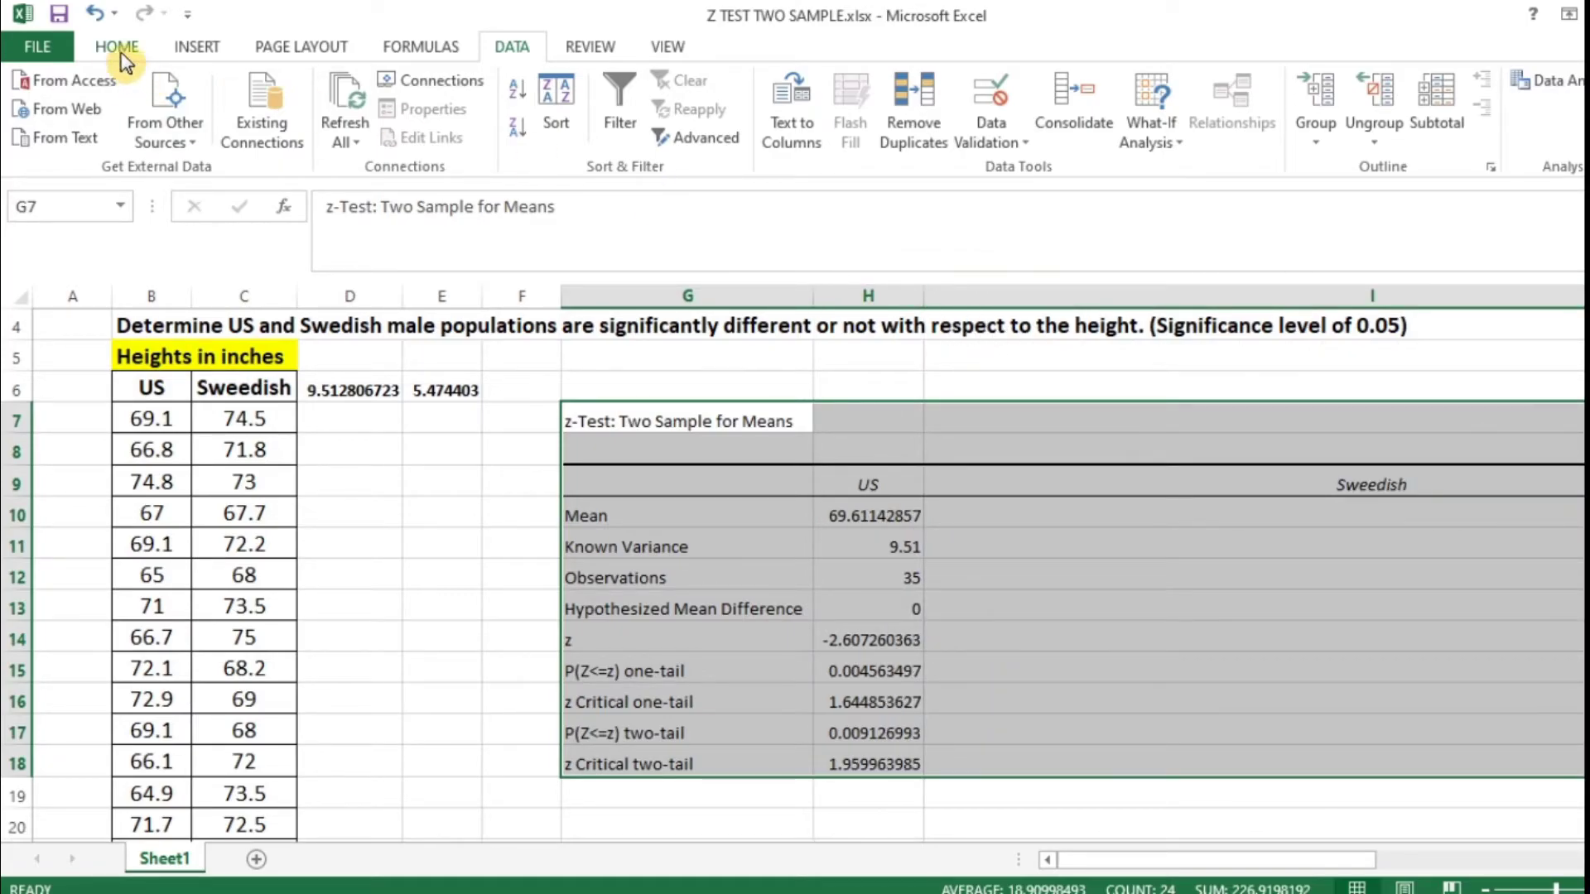
pyautogui.click(96, 14)
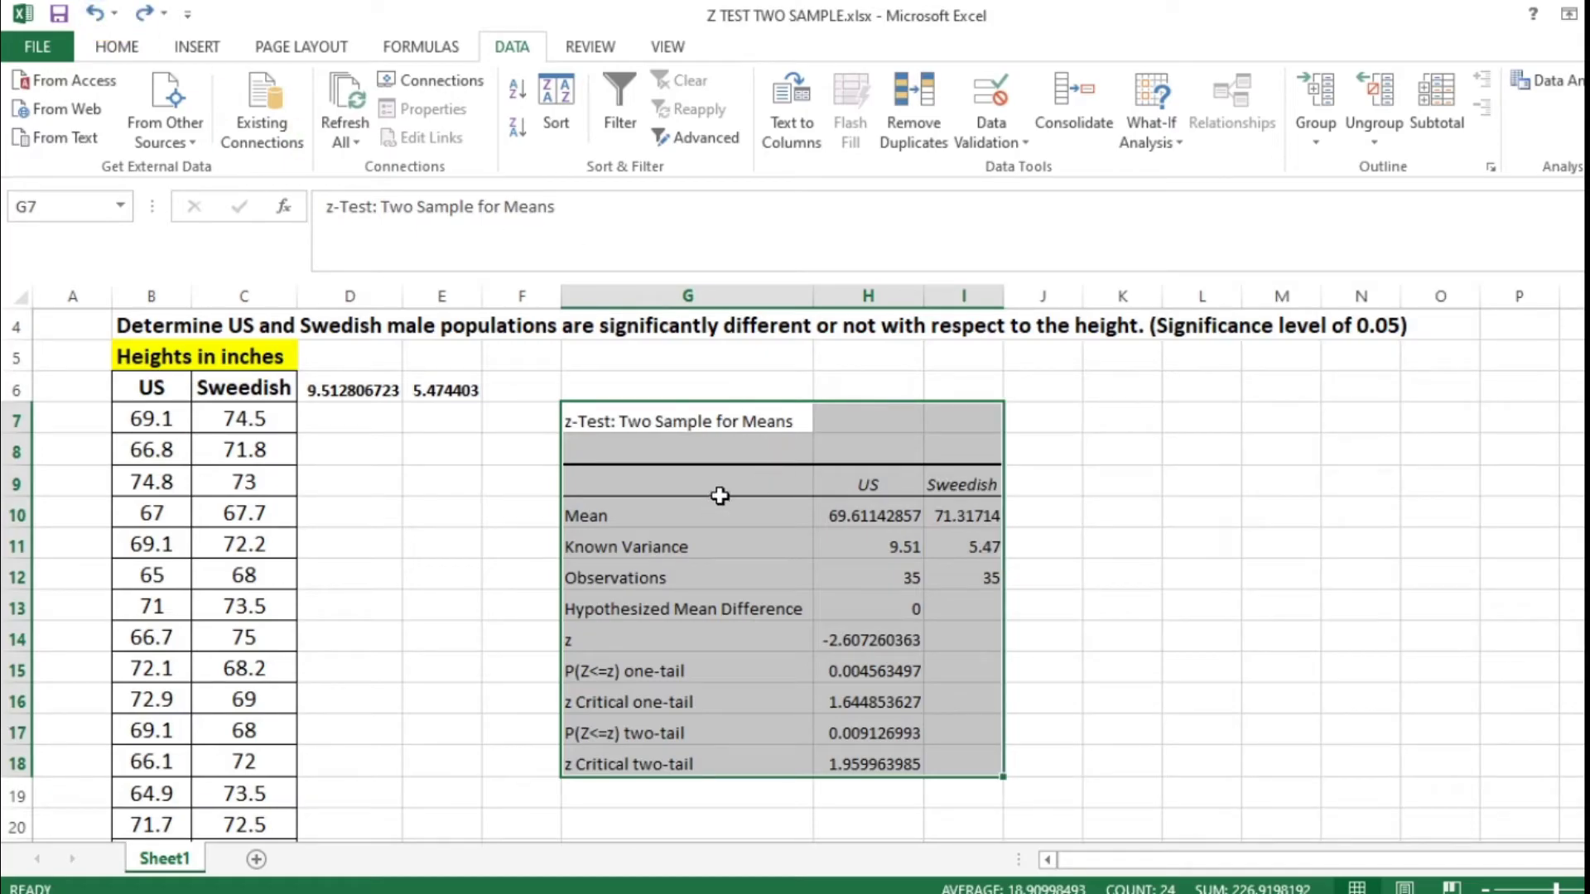
pyautogui.click(1198, 475)
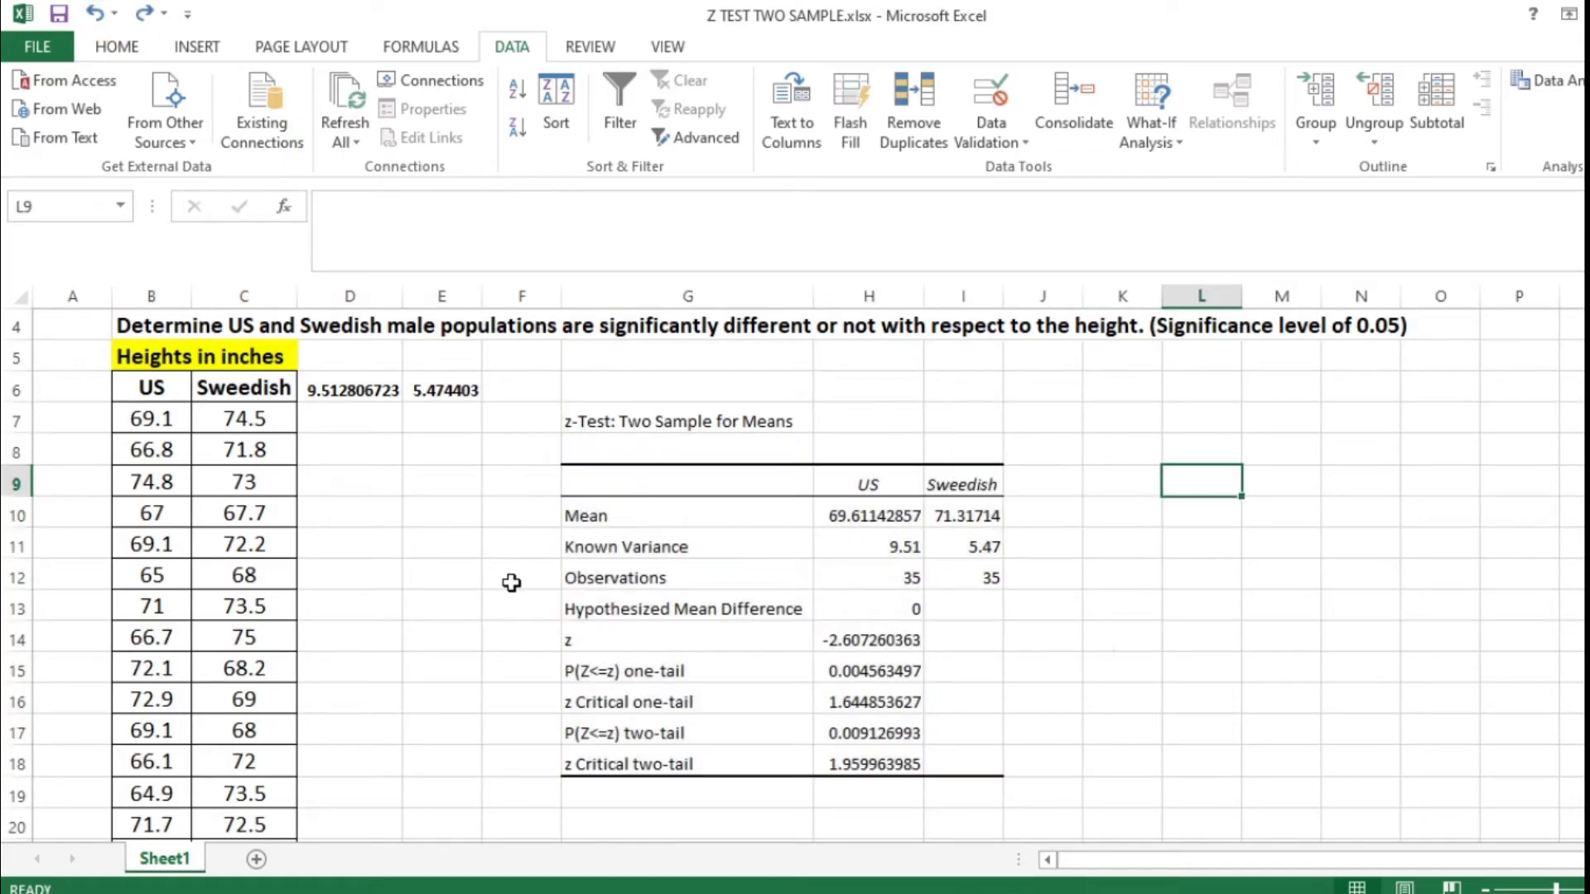
# Make the z-test results title in G7 bold and center it in its cell
pyautogui.click(671, 425)
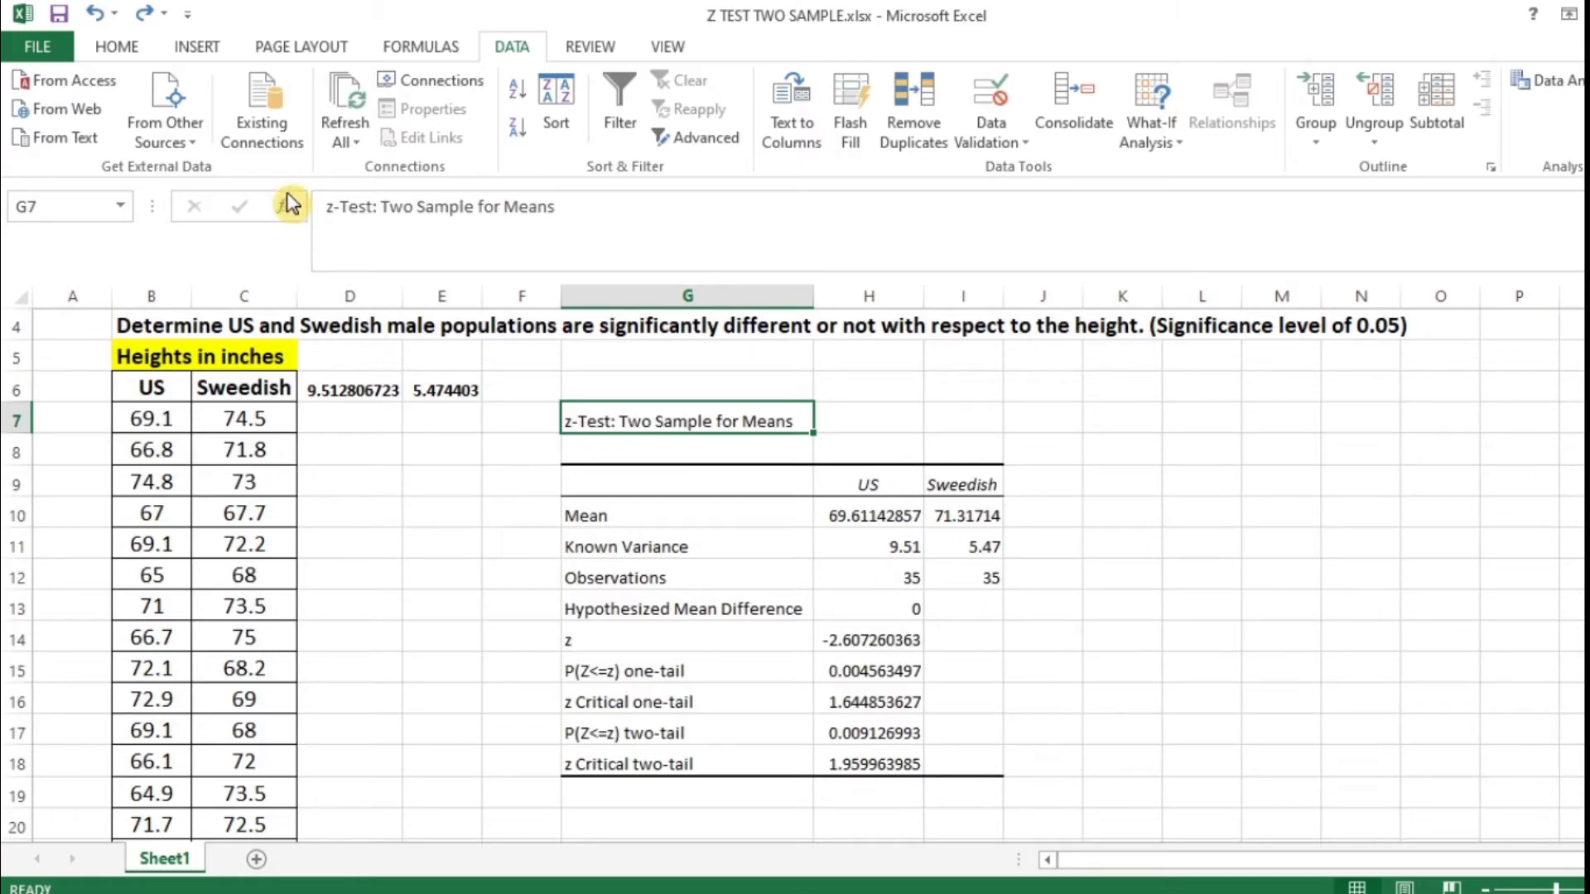
pyautogui.click(116, 47)
pyautogui.click(214, 128)
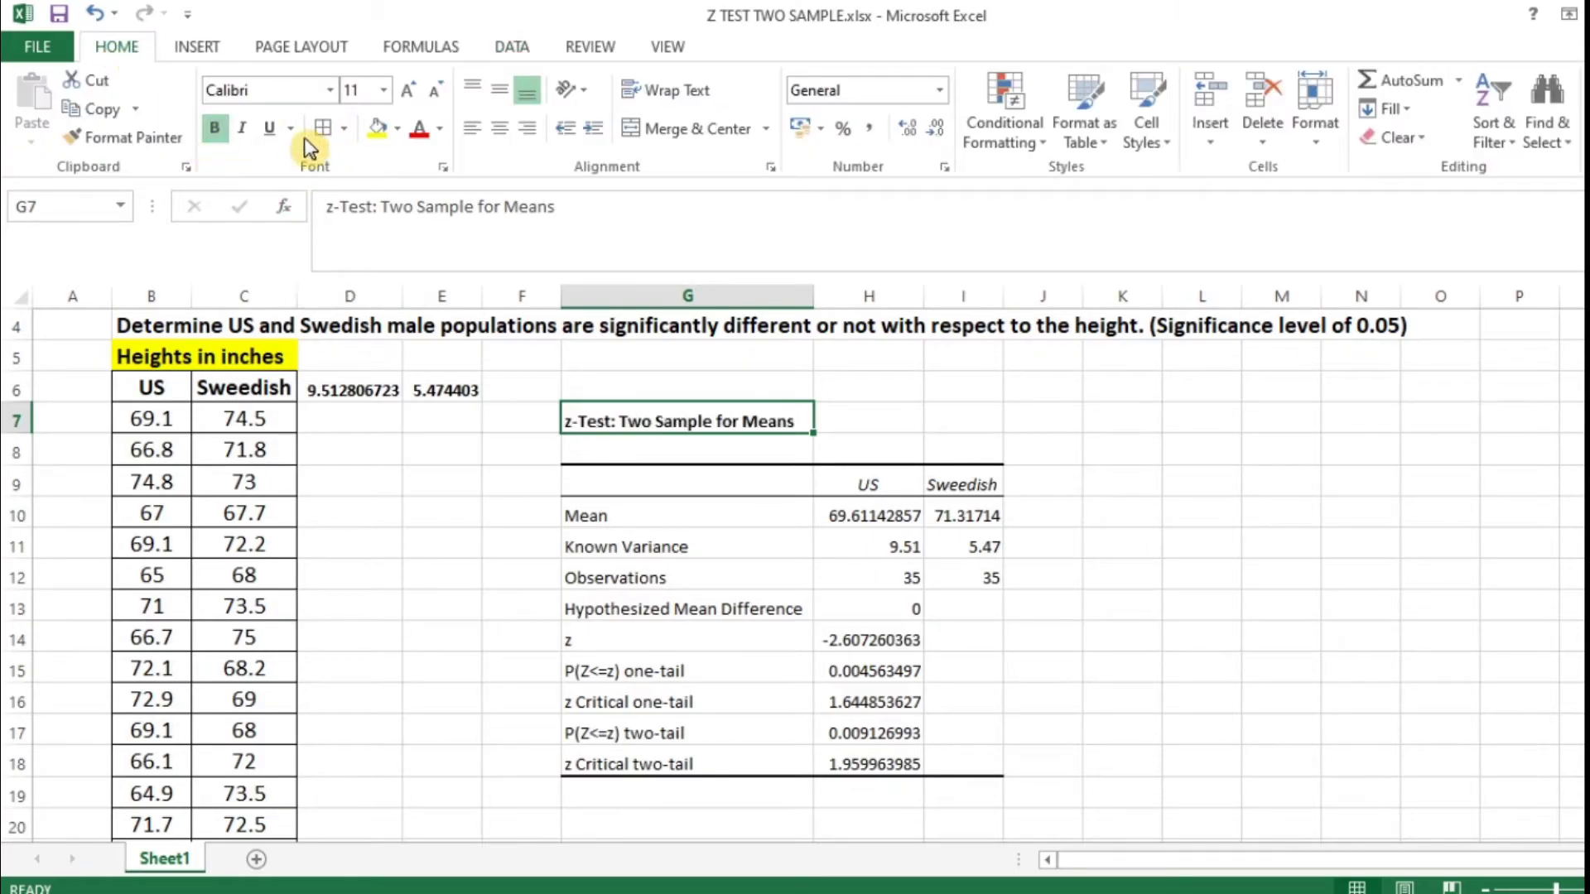
pyautogui.click(500, 128)
pyautogui.click(1178, 543)
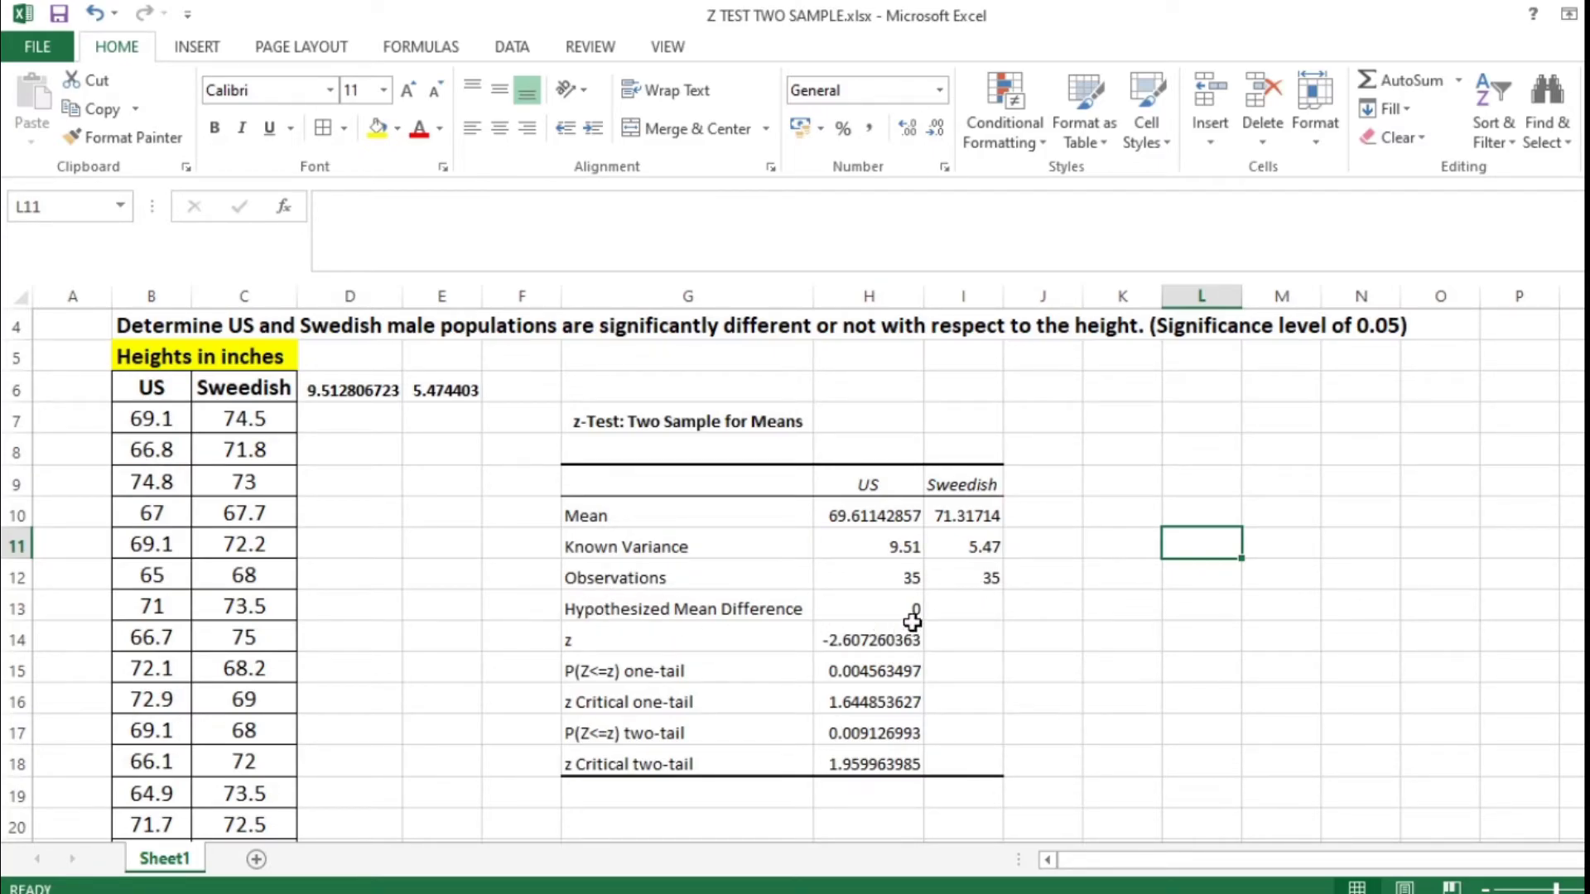
# Examine the z-test results and compare the two-tail P value with the alpha value, hypotheses and decision rules in rows 29 to 37
pyautogui.scroll(-1, 415, 560)
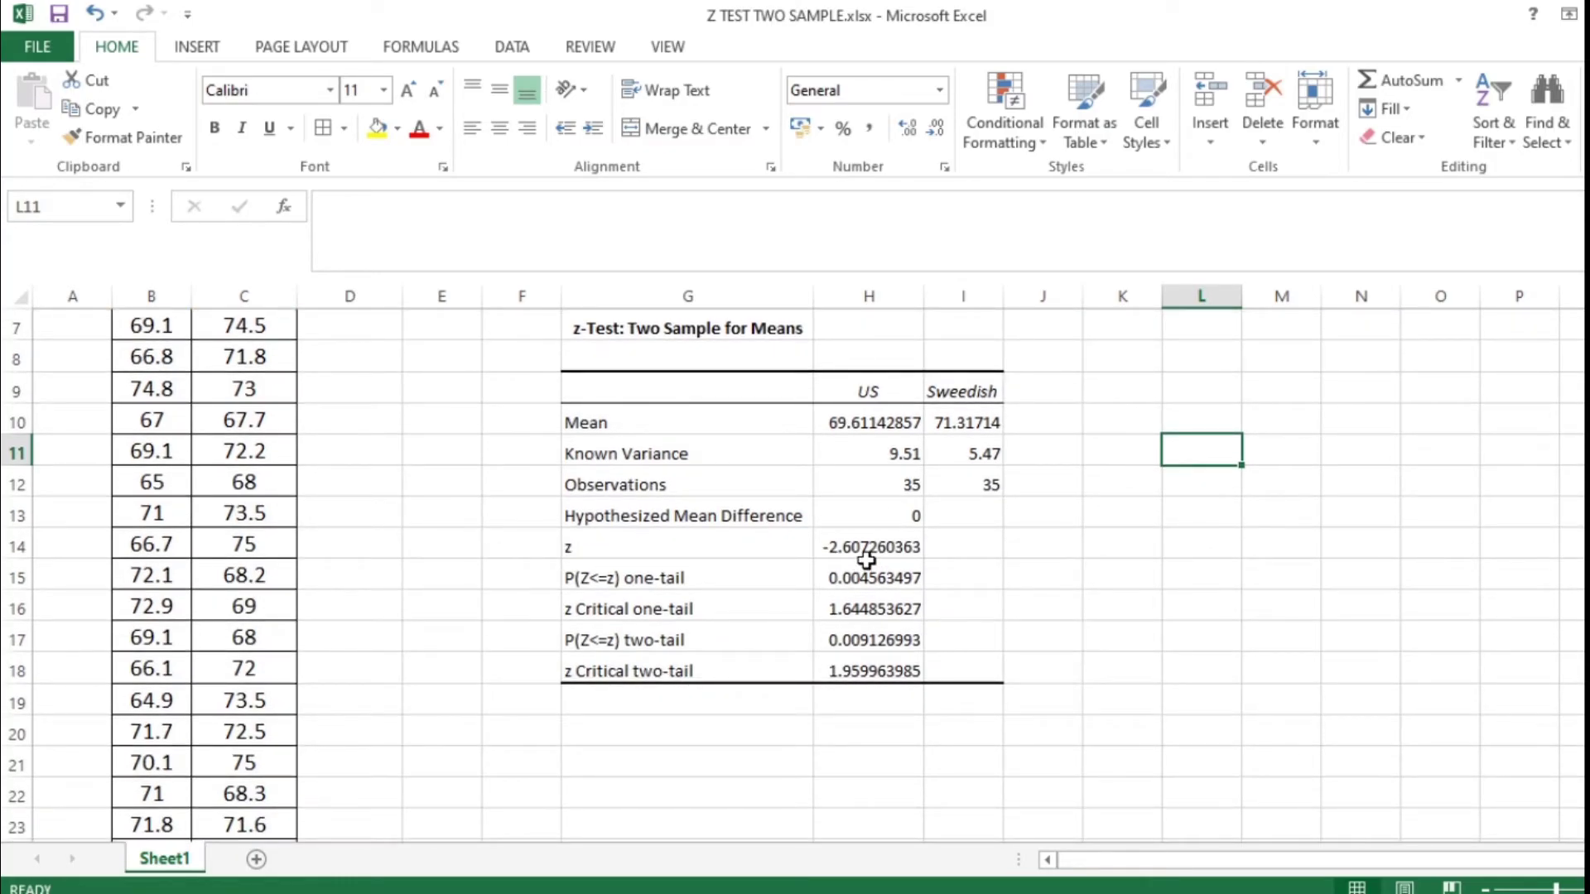
pyautogui.scroll(1, 355, 503)
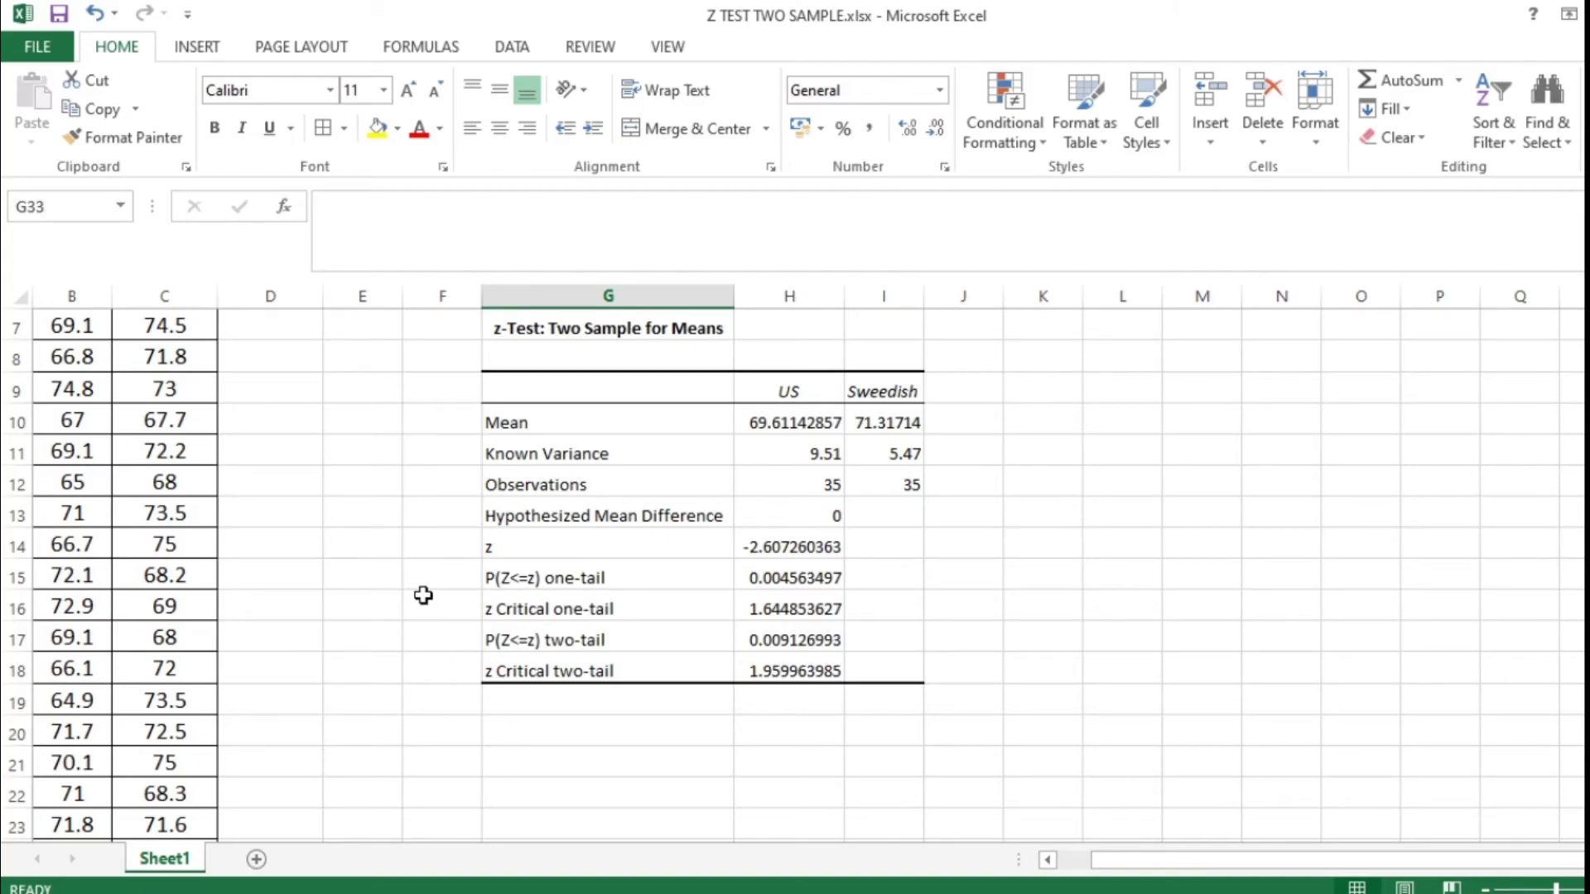
pyautogui.scroll(-5, 423, 595)
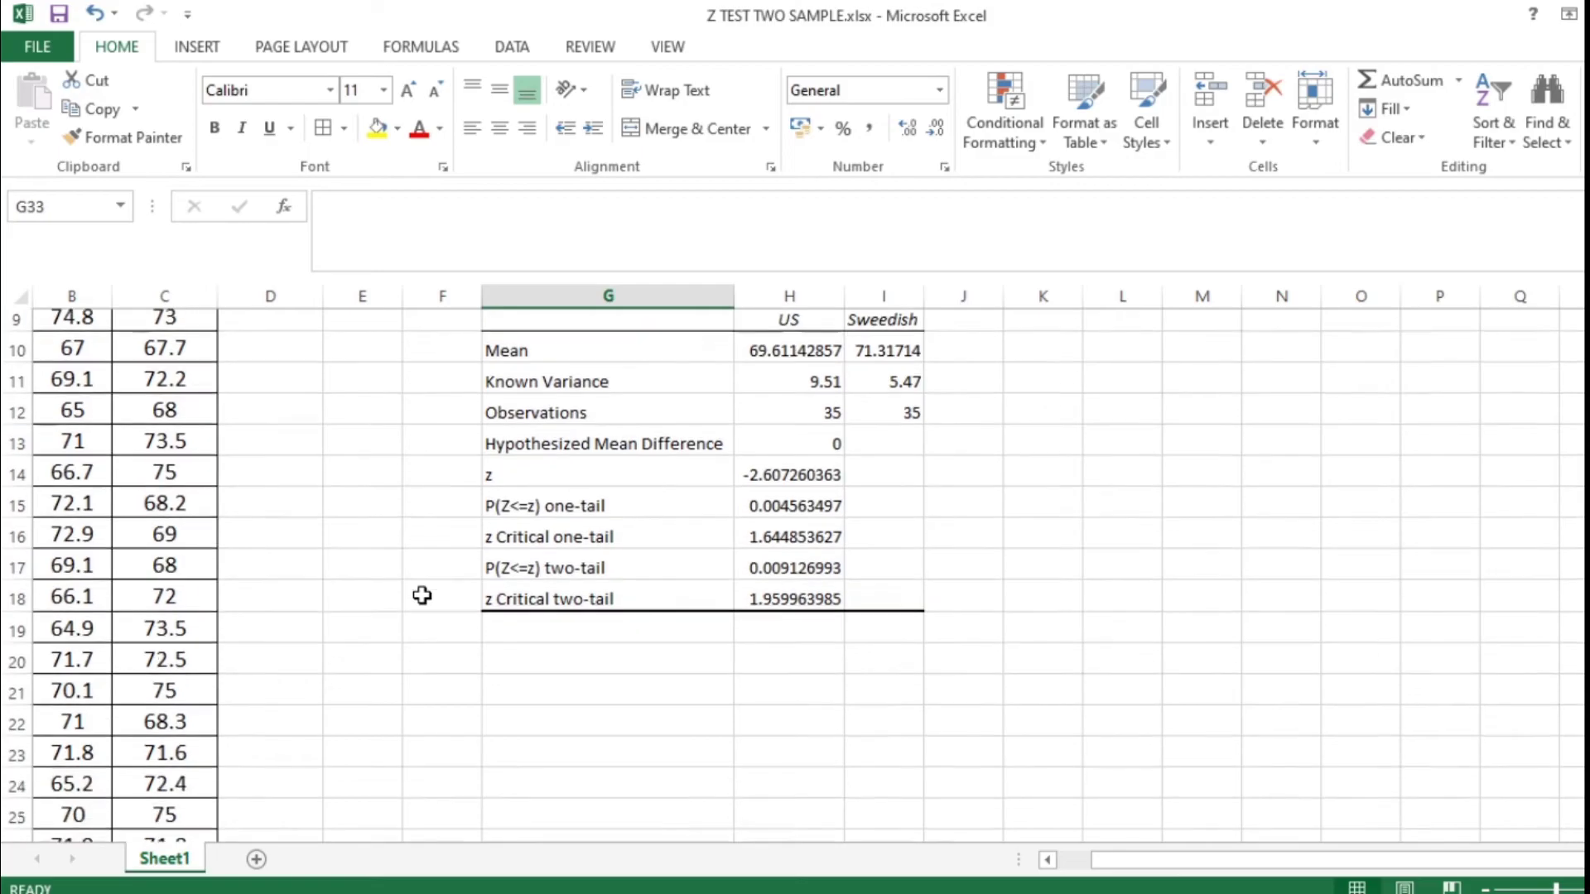
pyautogui.scroll(-1, 417, 598)
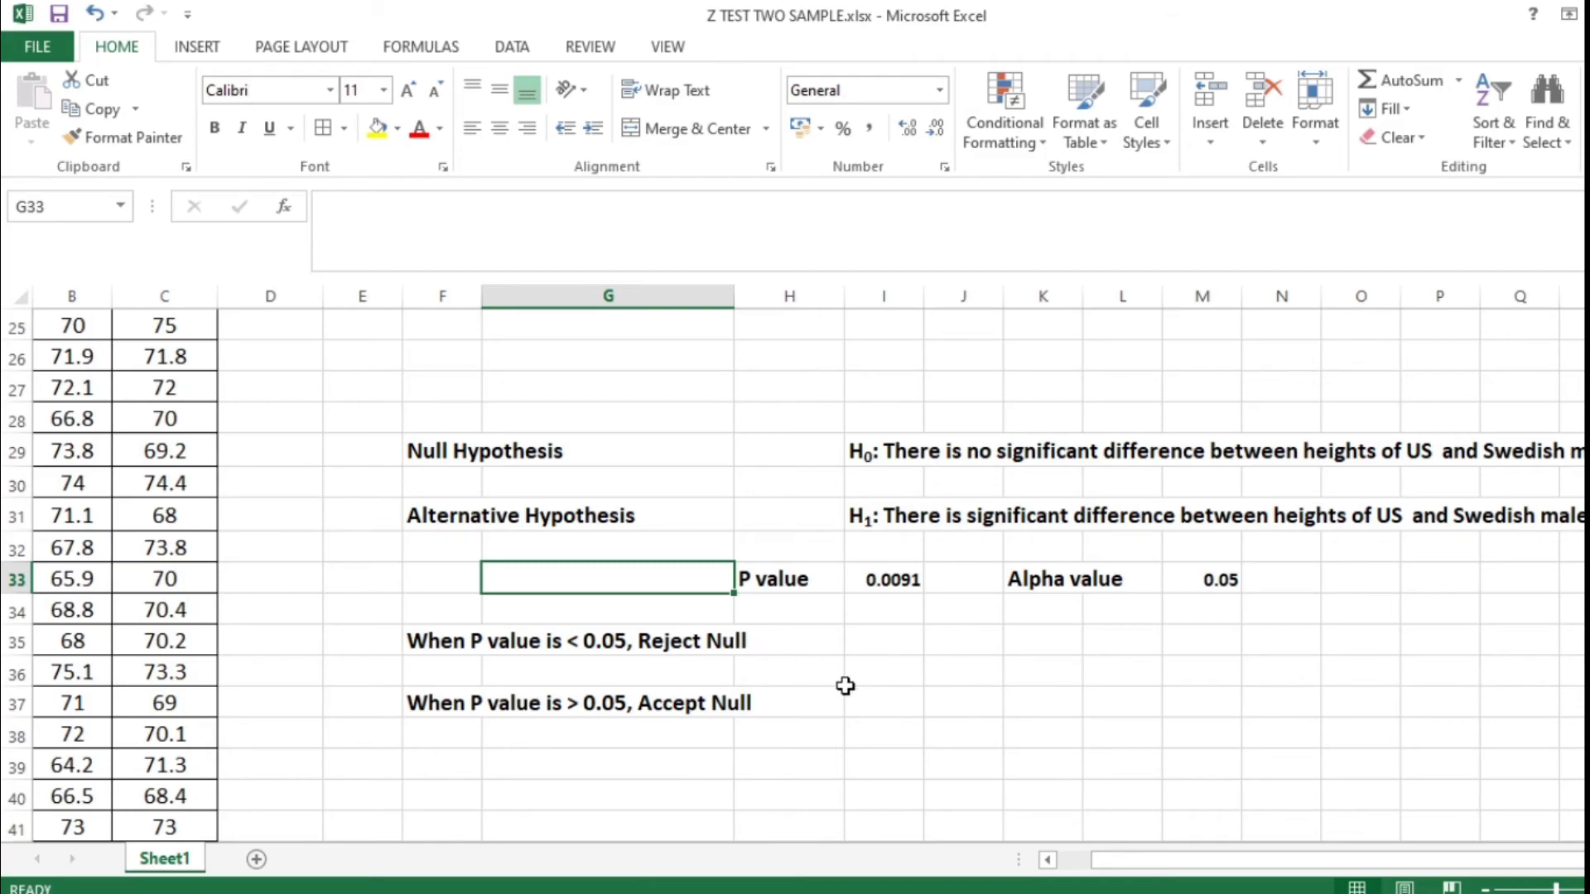
pyautogui.click(791, 589)
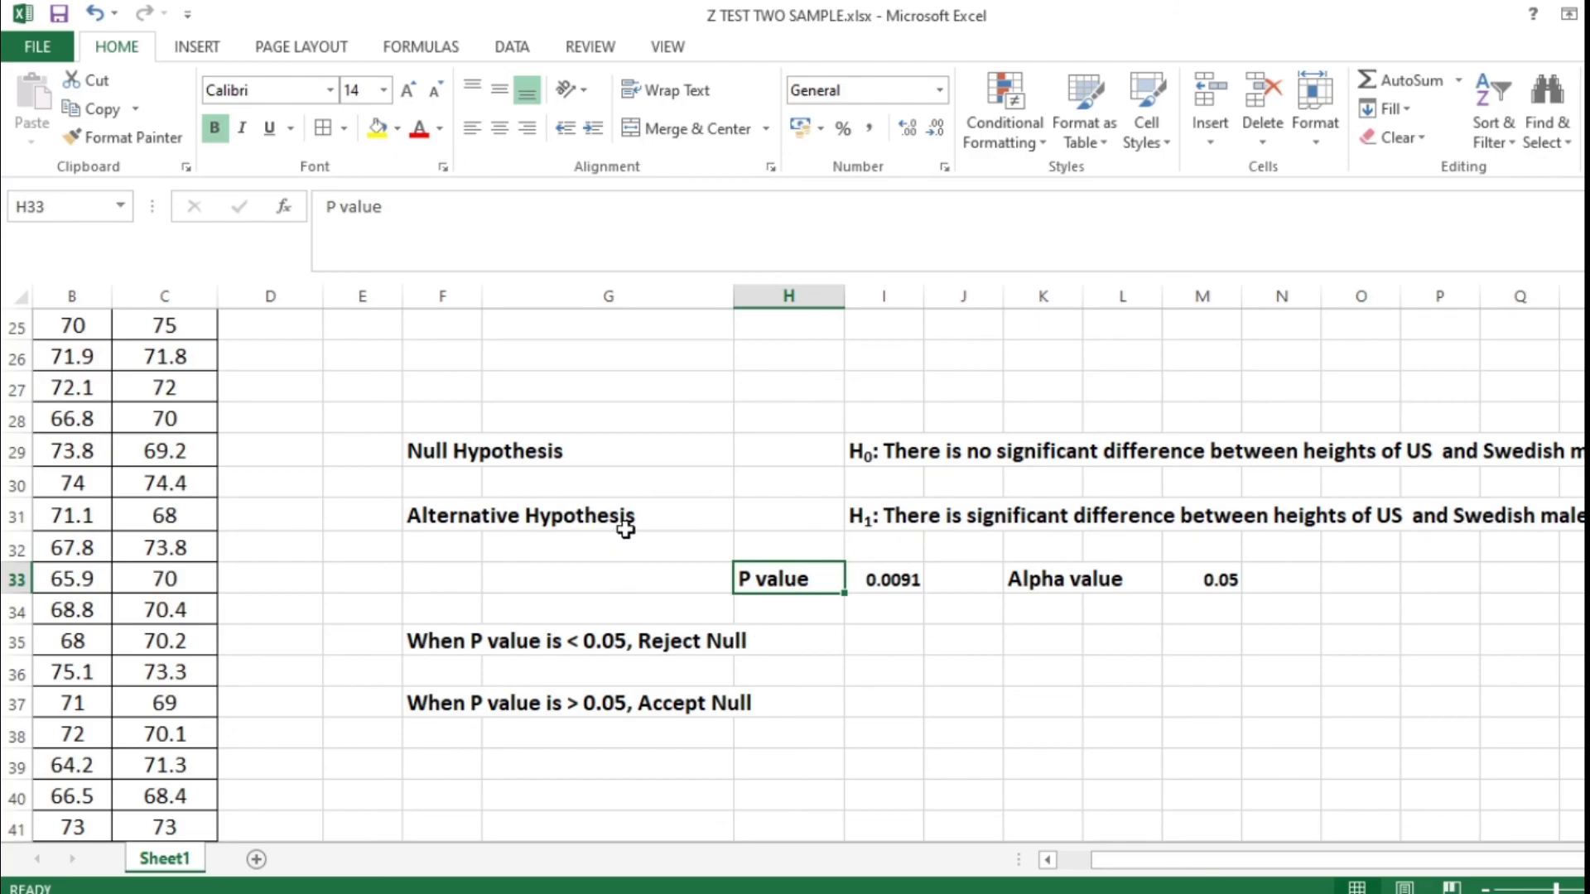
pyautogui.scroll(8, 626, 530)
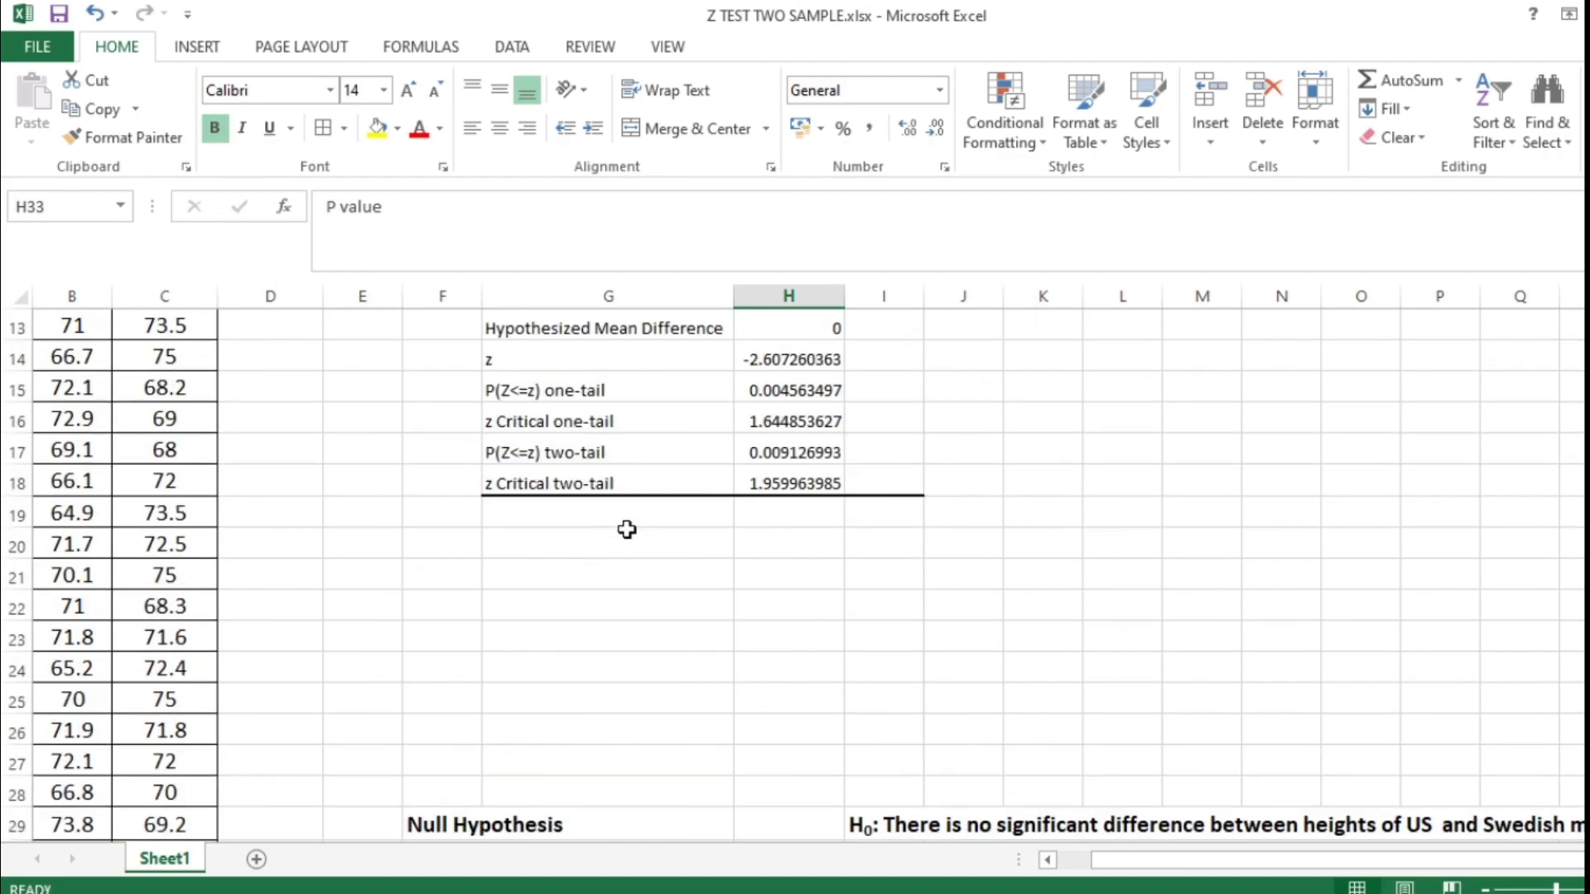